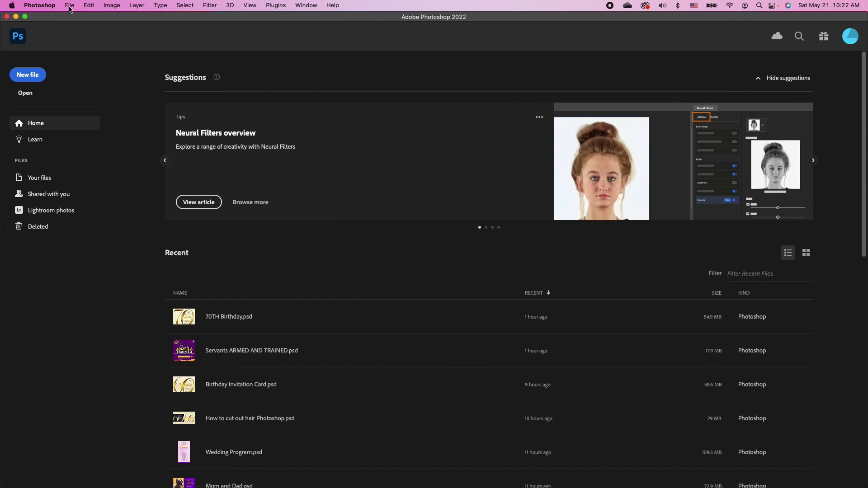
Create a new 4 × 5 in portrait document at 300 ppi (1200 × 1500 px).
{"action": "left_click", "coordinate": [70, 5]}
{"action": "left_click", "coordinate": [234, 66]}
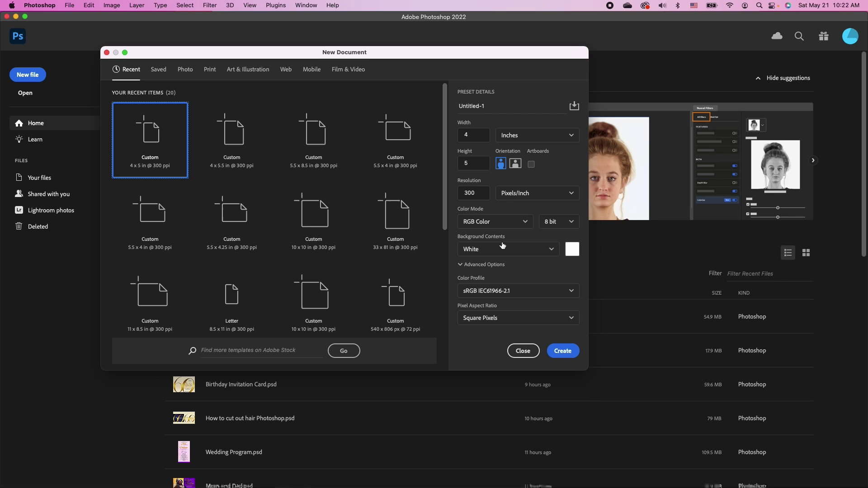
{"action": "left_click", "coordinate": [562, 351]}
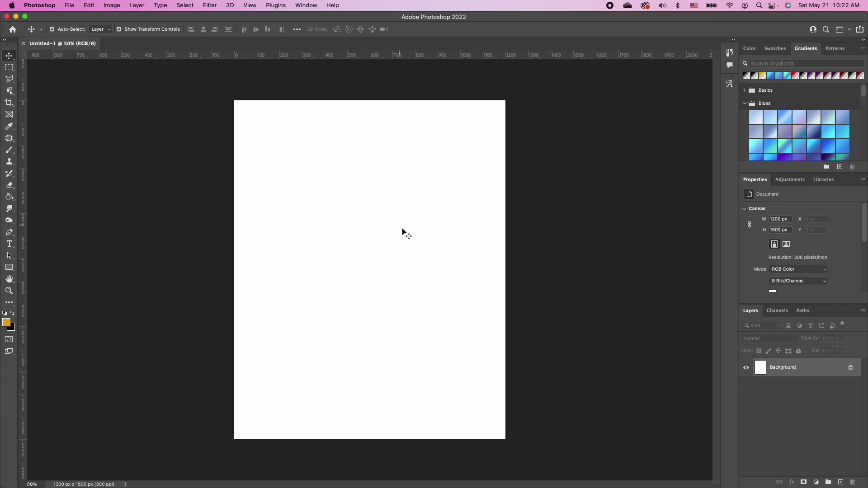
Add a Solid Color fill layer in dark navy #062035 above the Background.
{"action": "scroll", "coordinate": [404, 231], "scroll_direction": "up", "scroll_amount": 1}
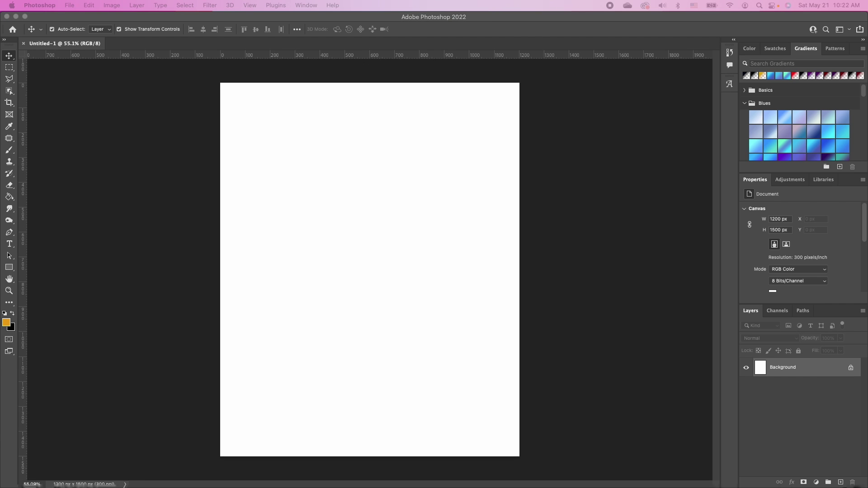
{"action": "left_click", "coordinate": [816, 482]}
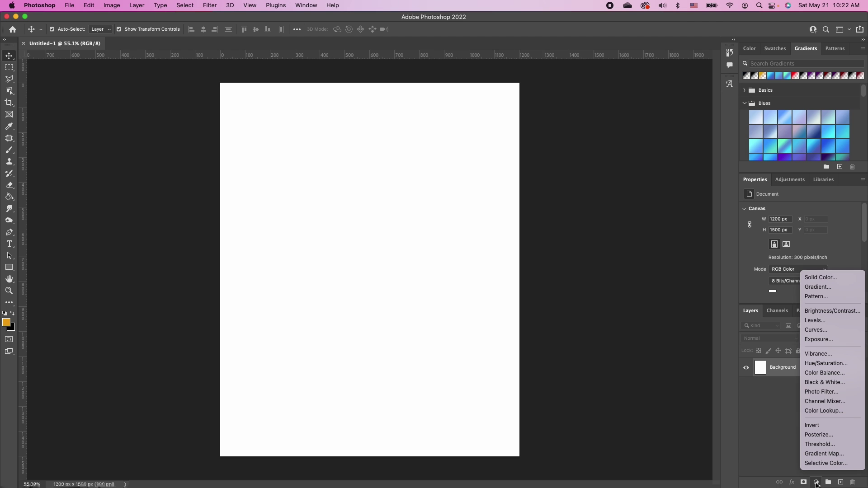
{"action": "left_click", "coordinate": [818, 278]}
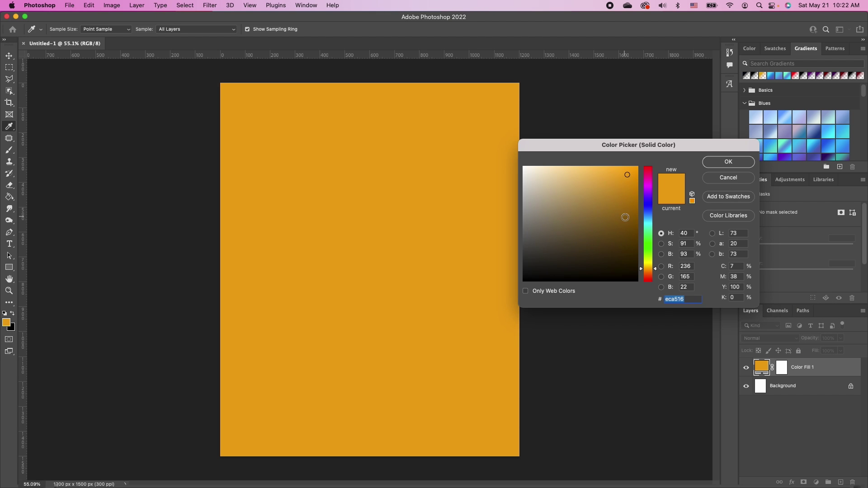
{"action": "left_click", "coordinate": [648, 211]}
{"action": "left_click", "coordinate": [649, 215]}
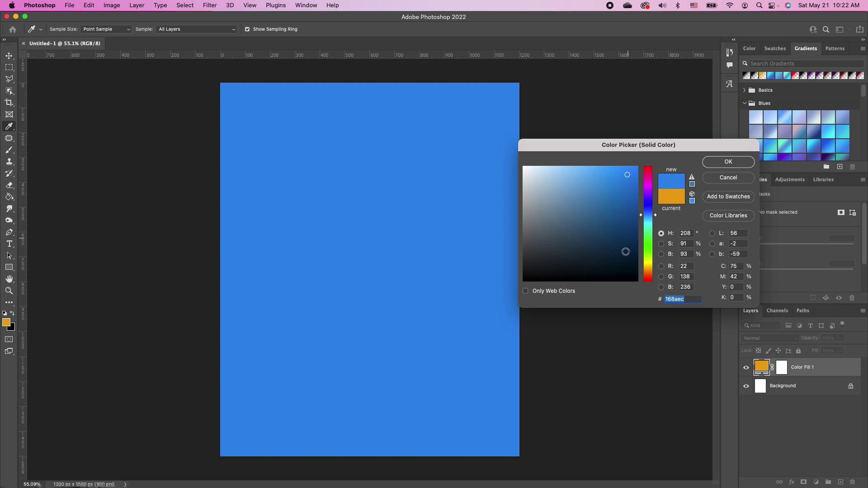
{"action": "left_click", "coordinate": [625, 257]}
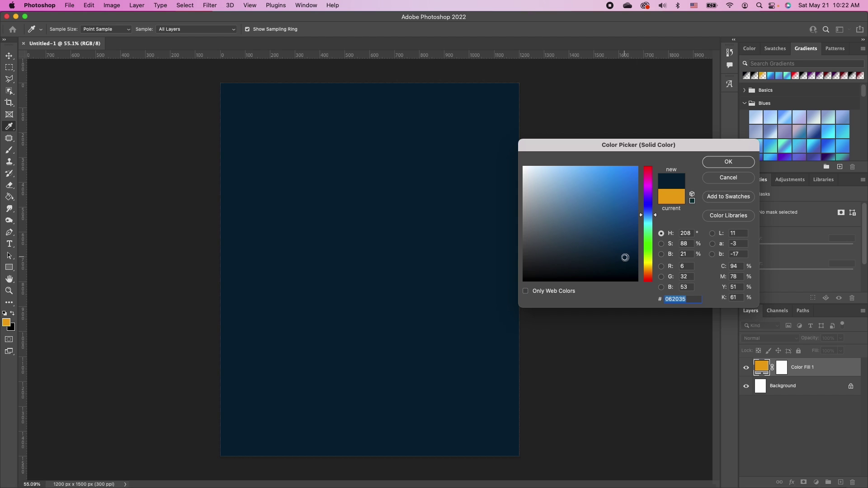
Confirm the navy fill and place the abstract blue texture image on the page.
{"action": "left_click", "coordinate": [728, 162]}
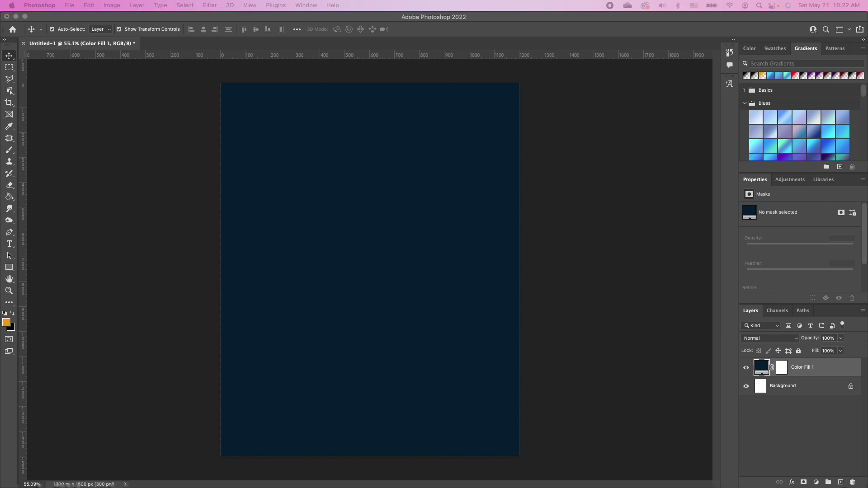
{"action": "left_click_drag", "start_coordinate": [183, 375], "coordinate": [345, 223]}
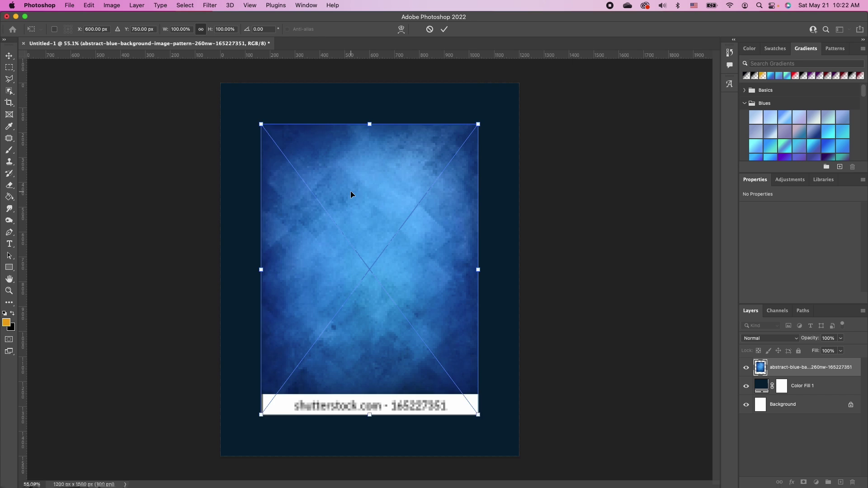
{"action": "left_click_drag", "start_coordinate": [351, 191], "coordinate": [291, 150]}
{"action": "key", "text": "Return"}
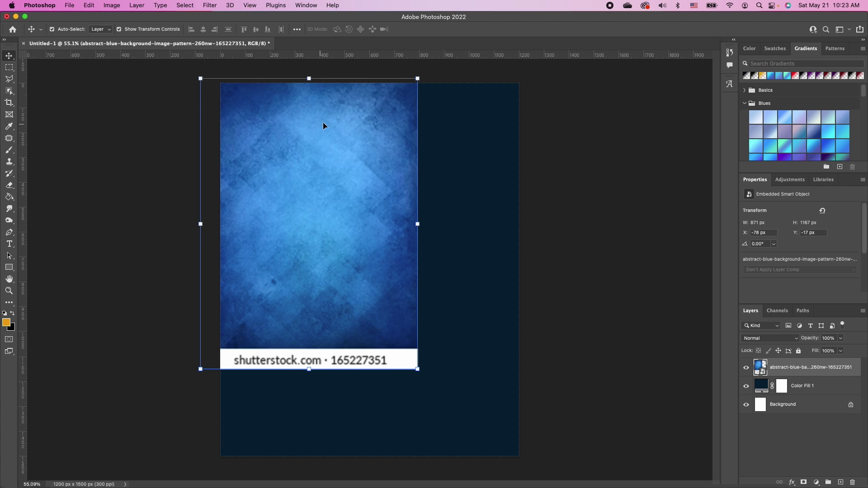
Scale the texture to about 150% to cover the page, centre it, and blend it in Soft Light.
{"action": "left_click", "coordinate": [89, 5]}
{"action": "mouse_move", "coordinate": [161, 206]}
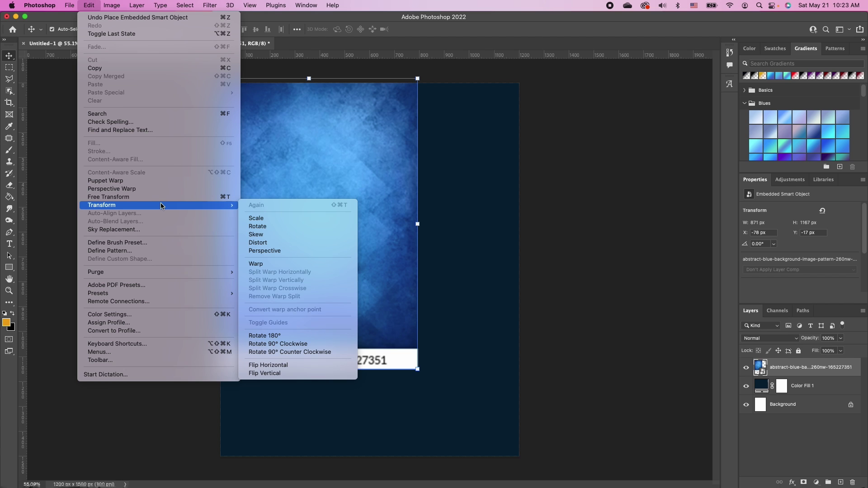
{"action": "left_click", "coordinate": [264, 217]}
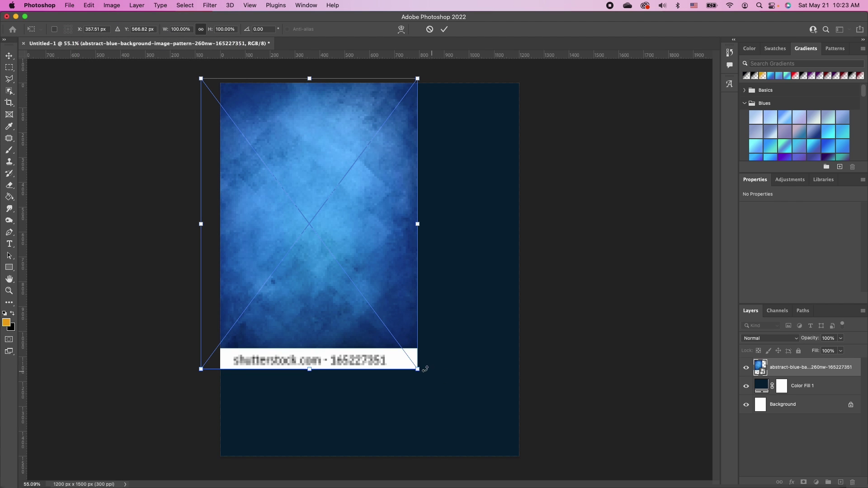
{"action": "left_click_drag", "start_coordinate": [417, 365], "coordinate": [580, 459]}
{"action": "left_click_drag", "start_coordinate": [481, 346], "coordinate": [490, 345]}
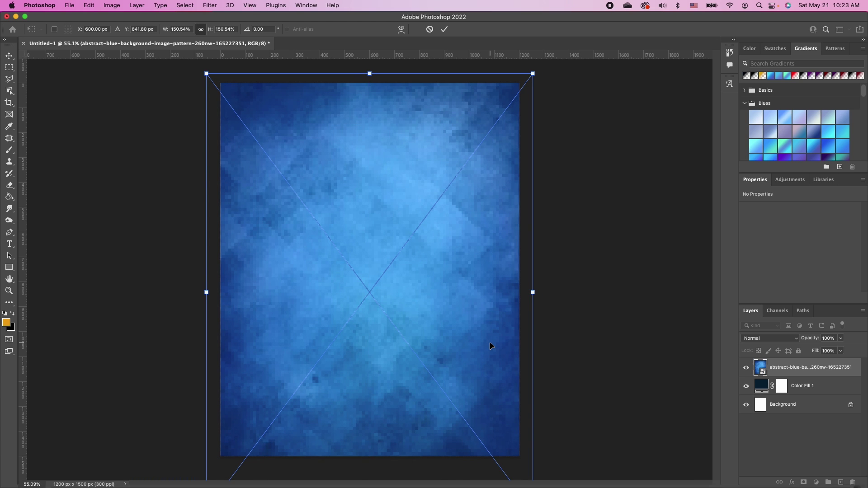
{"action": "key", "text": "Return"}
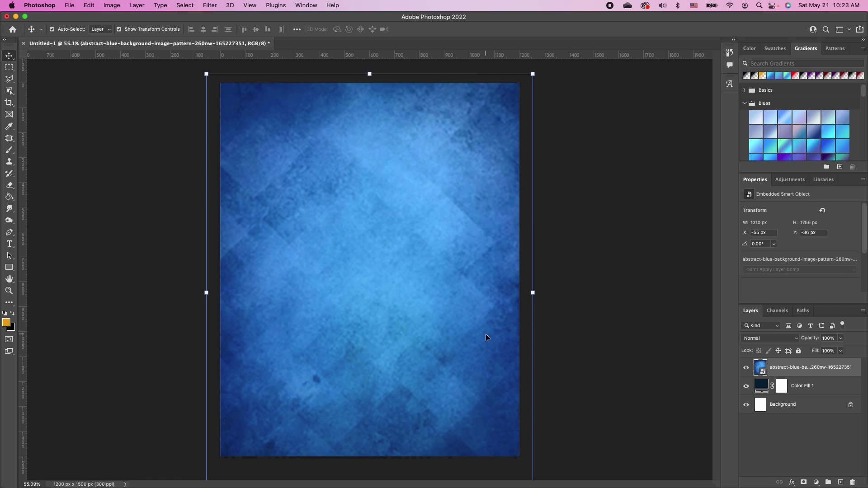
{"action": "left_click", "coordinate": [780, 341]}
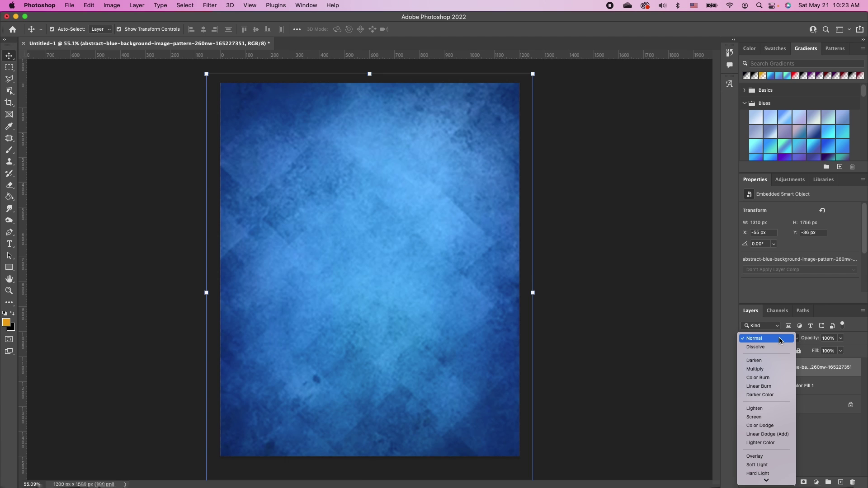
{"action": "left_click", "coordinate": [764, 466]}
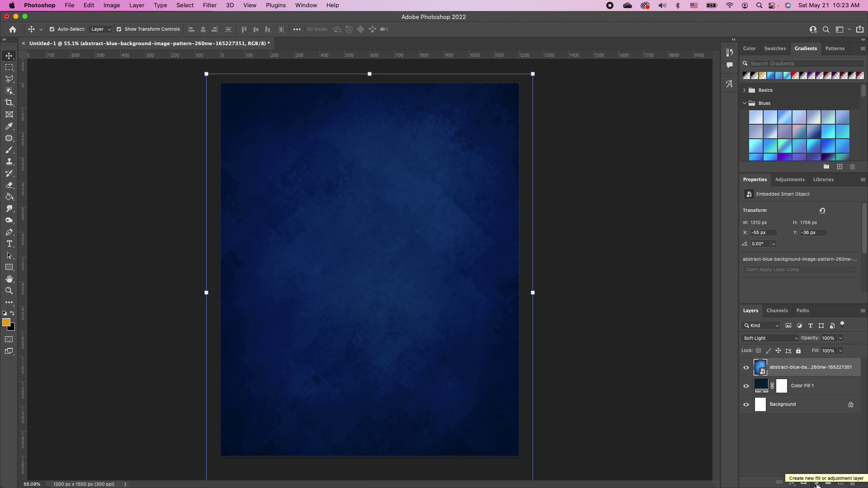
Add a Gradient fill layer set to Radial, reversed, at about 200% scale.
{"action": "left_click", "coordinate": [816, 483]}
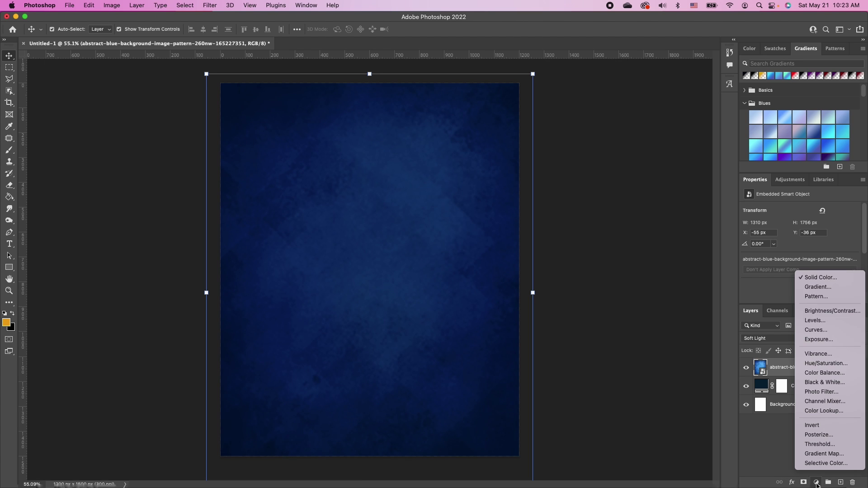
{"action": "left_click", "coordinate": [817, 288]}
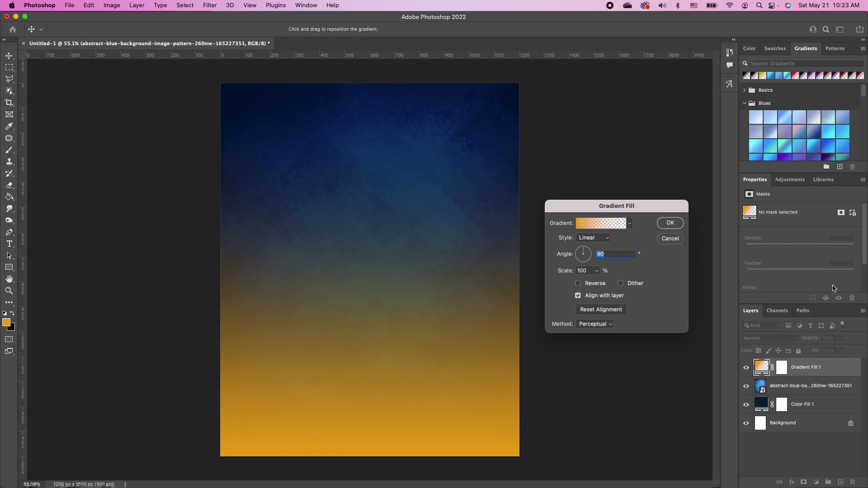
{"action": "left_click", "coordinate": [604, 239]}
{"action": "left_click", "coordinate": [601, 248]}
{"action": "left_click", "coordinate": [578, 284]}
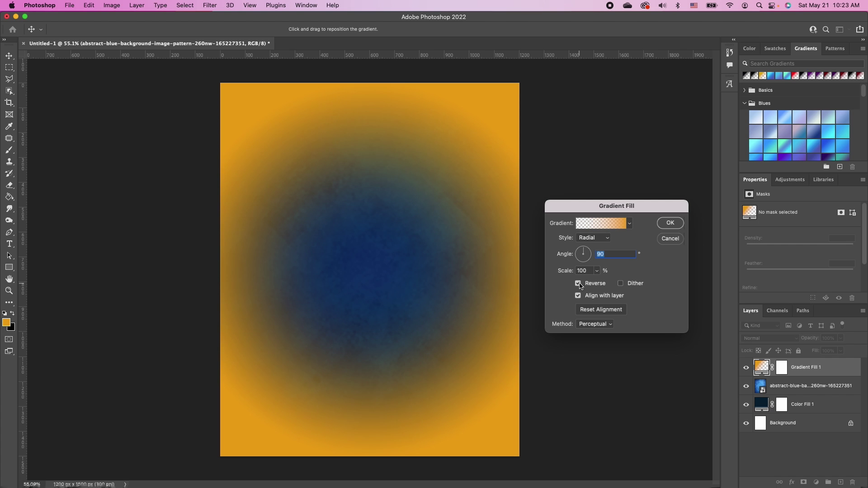
{"action": "left_click", "coordinate": [597, 271]}
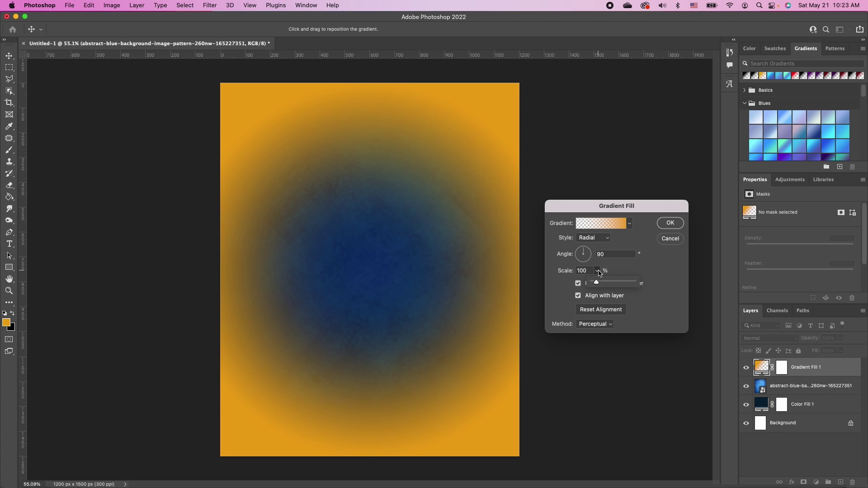
{"action": "left_click_drag", "start_coordinate": [598, 284], "coordinate": [601, 283]}
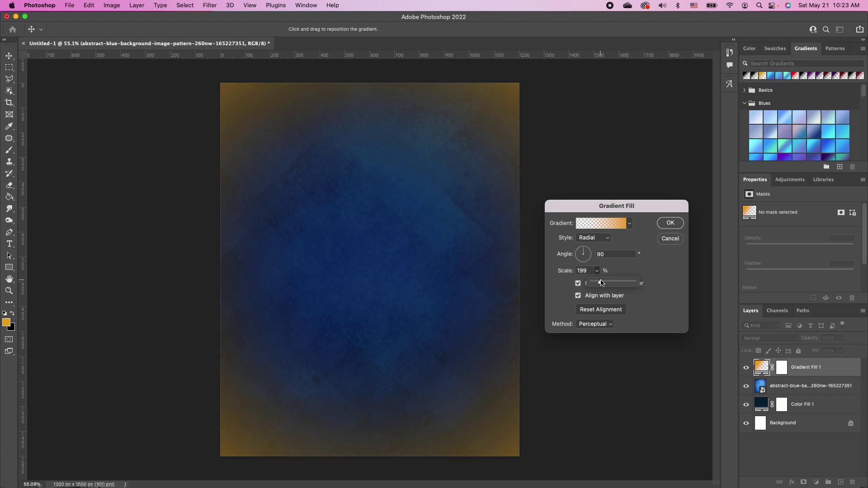
Set the gradient's left colour stop to a dark navy blue.
{"action": "left_click", "coordinate": [620, 224]}
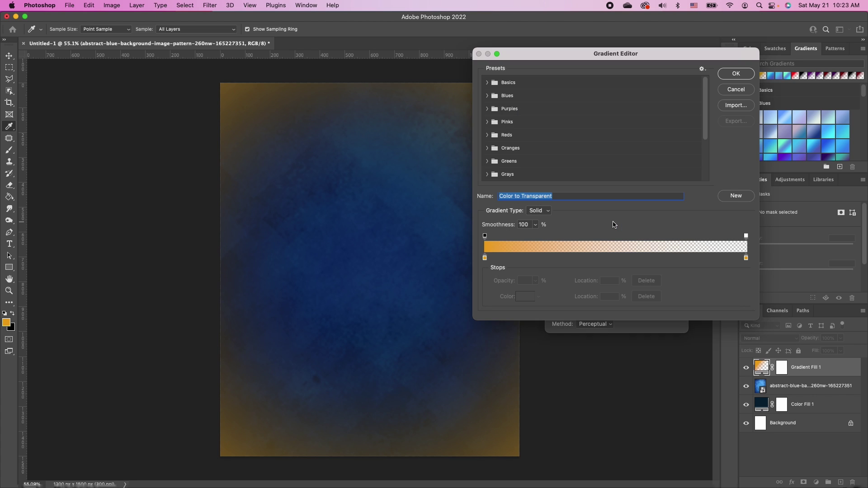
{"action": "left_click", "coordinate": [485, 258]}
{"action": "left_click", "coordinate": [526, 296]}
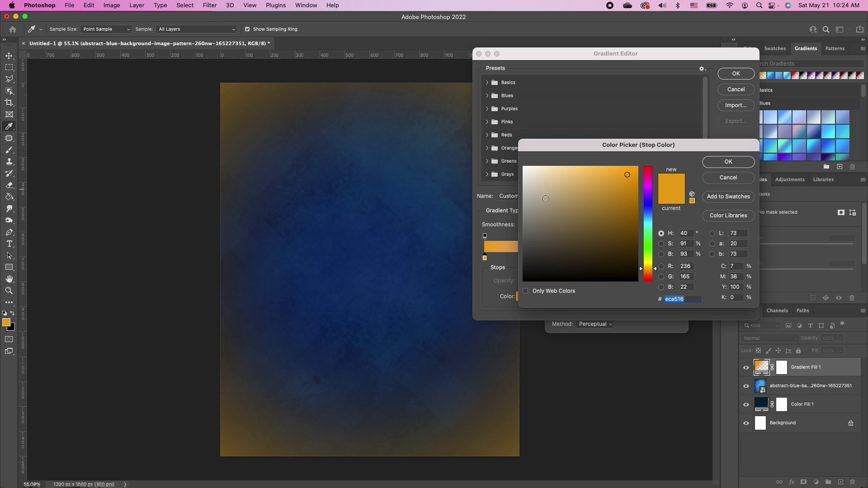
{"action": "left_click", "coordinate": [330, 178]}
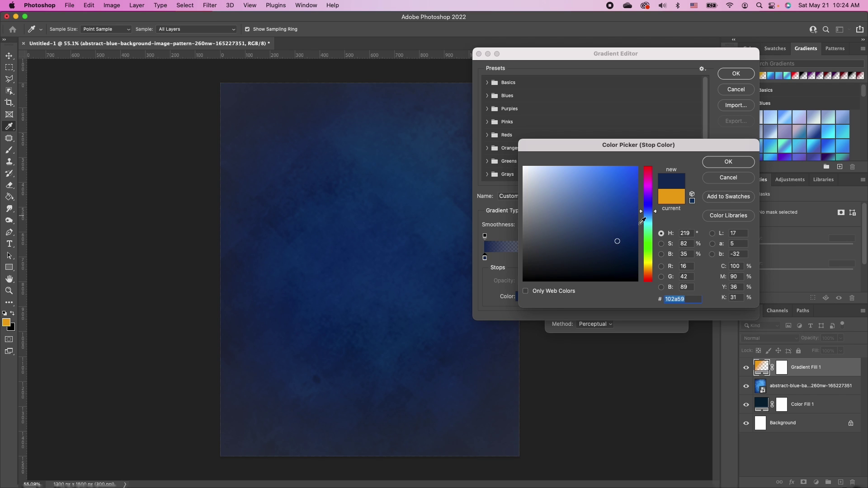
{"action": "left_click", "coordinate": [627, 251]}
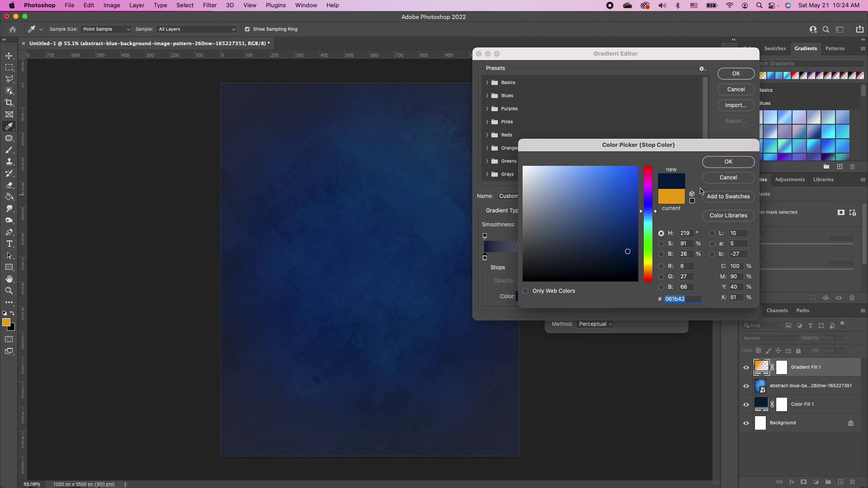
{"action": "left_click", "coordinate": [727, 161]}
Set the right stop to dark navy, apply the gradient, and lower the texture layer's fill to 63%.
{"action": "left_click", "coordinate": [746, 258]}
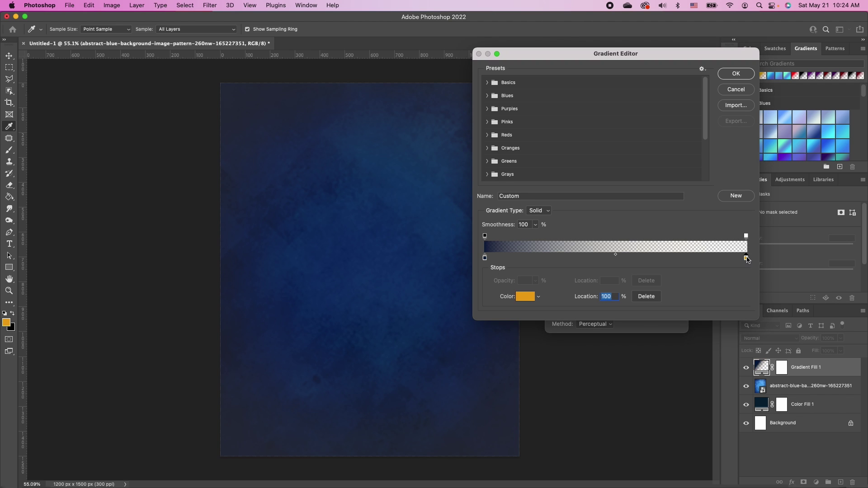
{"action": "left_click", "coordinate": [526, 297]}
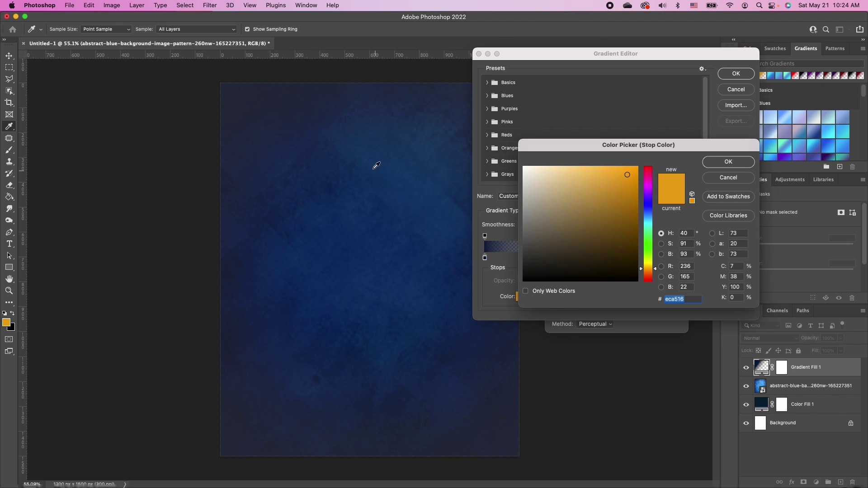
{"action": "left_click", "coordinate": [333, 179]}
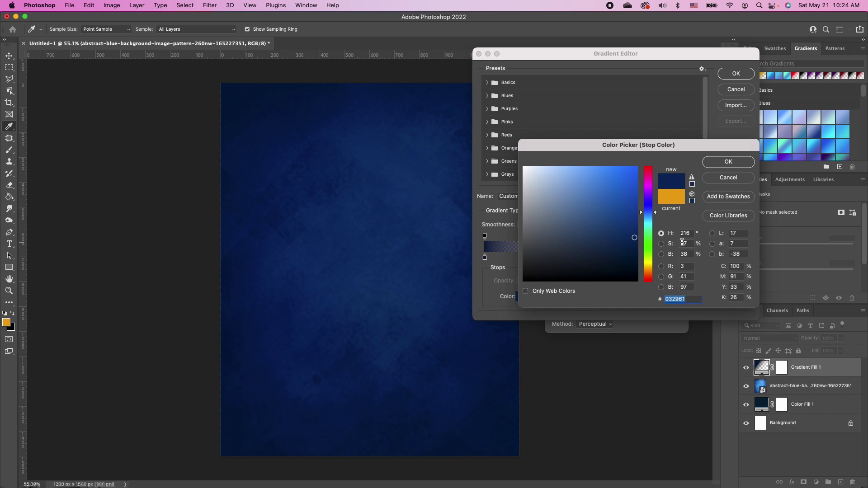
{"action": "left_click", "coordinate": [625, 255]}
{"action": "left_click", "coordinate": [730, 163]}
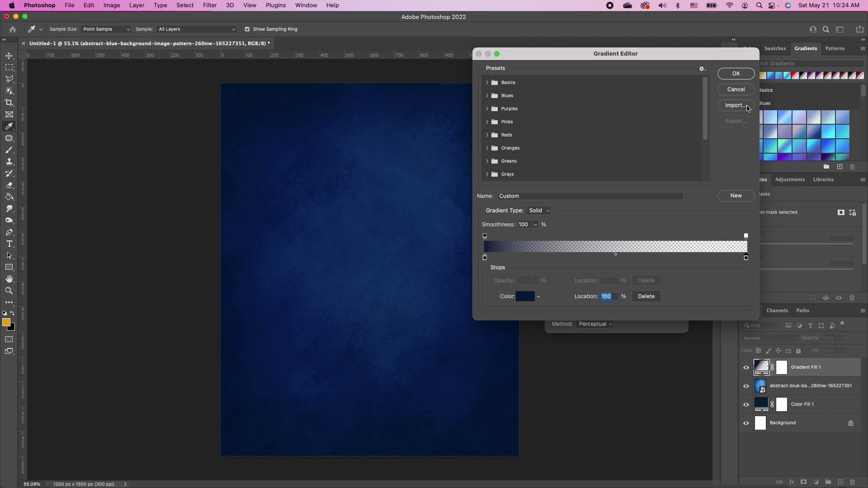
{"action": "left_click", "coordinate": [736, 74]}
{"action": "left_click", "coordinate": [670, 222]}
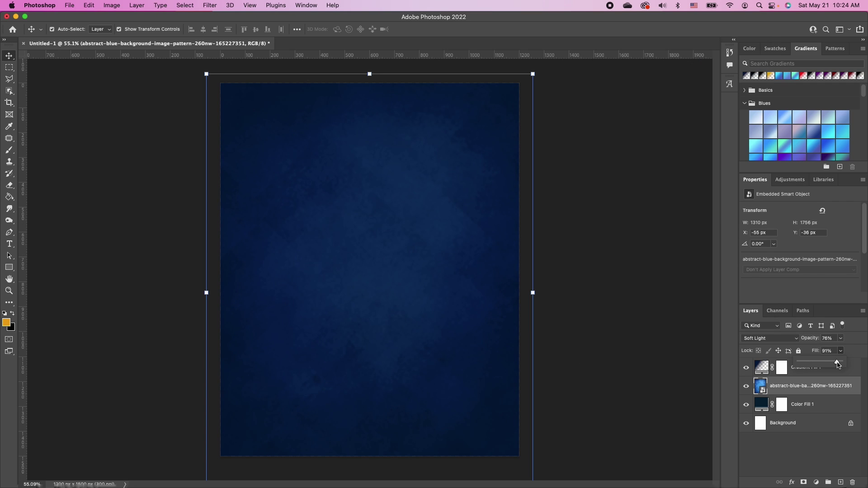
{"action": "left_click_drag", "start_coordinate": [836, 363], "coordinate": [826, 366]}
{"action": "left_click", "coordinate": [447, 251]}
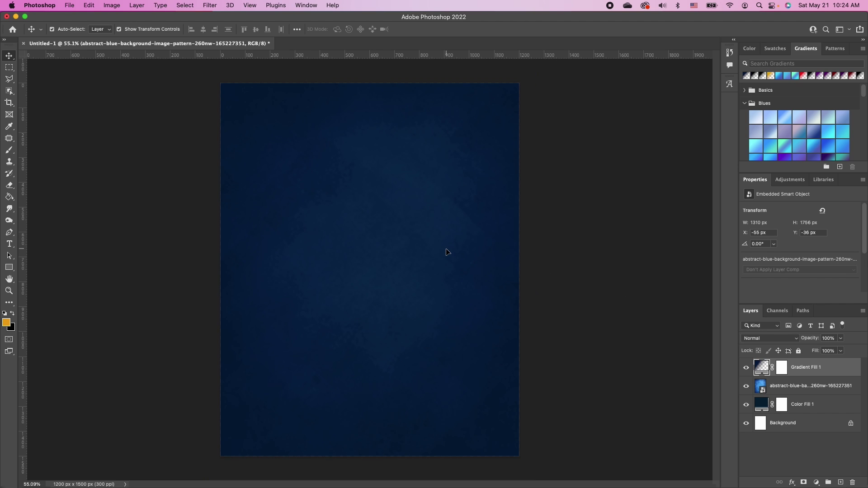
Type a white letter G in the Operetta 52 font near the poster's upper left.
{"action": "left_click", "coordinate": [13, 247]}
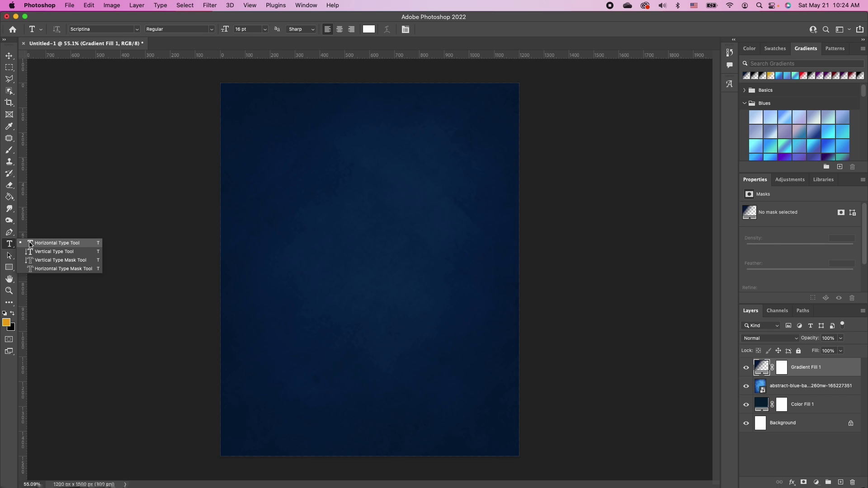
{"action": "left_click", "coordinate": [100, 31]}
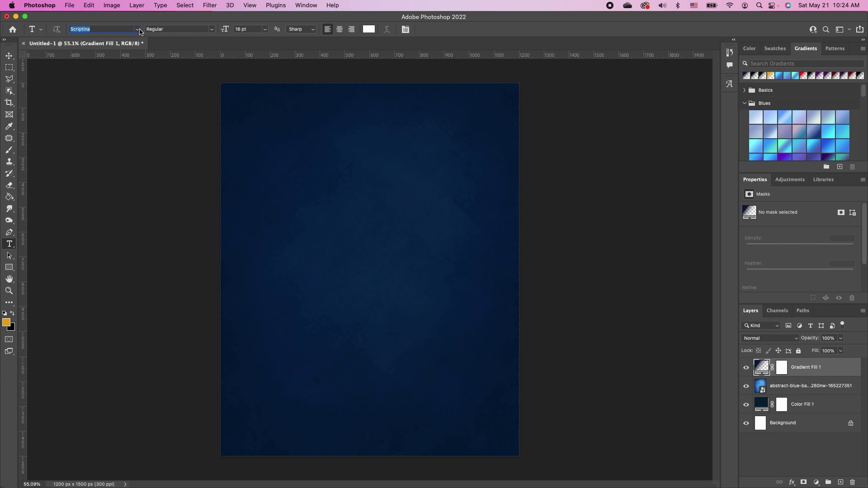
{"action": "left_click", "coordinate": [137, 30]}
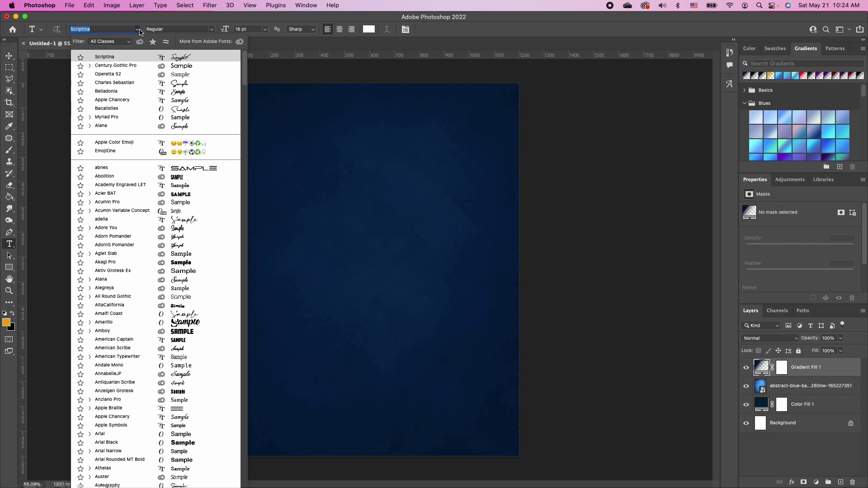
{"action": "left_click", "coordinate": [188, 78]}
{"action": "left_click", "coordinate": [283, 199]}
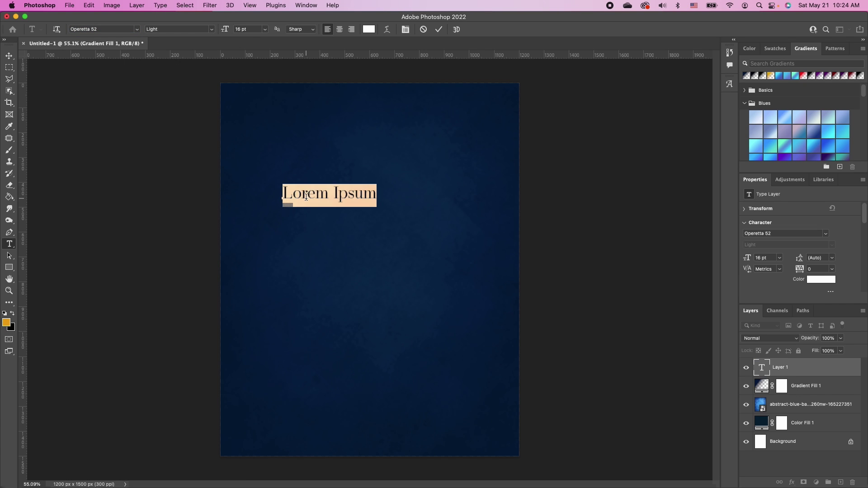
{"action": "type", "text": "G"}
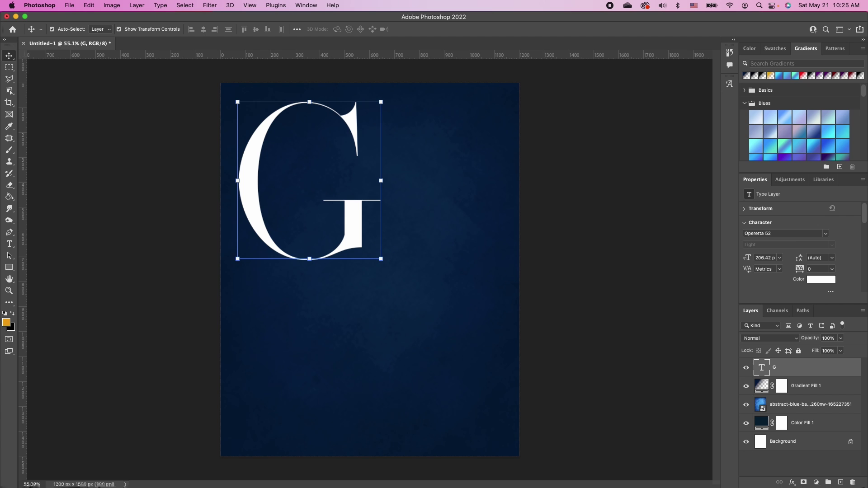
Place the gold-foil image over the G and clip it to the letter as a clipping mask.
{"action": "left_click_drag", "start_coordinate": [281, 486], "coordinate": [283, 212]}
{"action": "left_click_drag", "start_coordinate": [409, 246], "coordinate": [395, 199]}
{"action": "key", "text": "Return"}
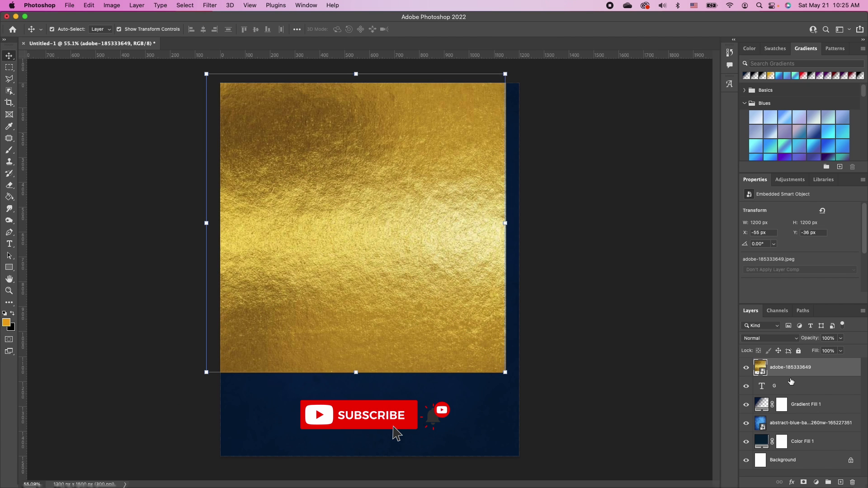
{"action": "left_click_drag", "start_coordinate": [792, 373], "coordinate": [795, 374]}
{"action": "left_click", "coordinate": [795, 374], "text": "alt"}
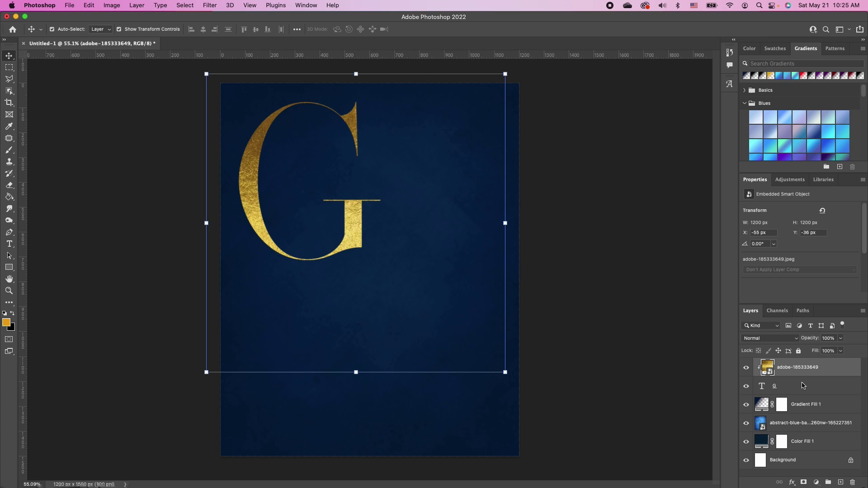
{"action": "left_click", "coordinate": [802, 385], "text": "shift"}
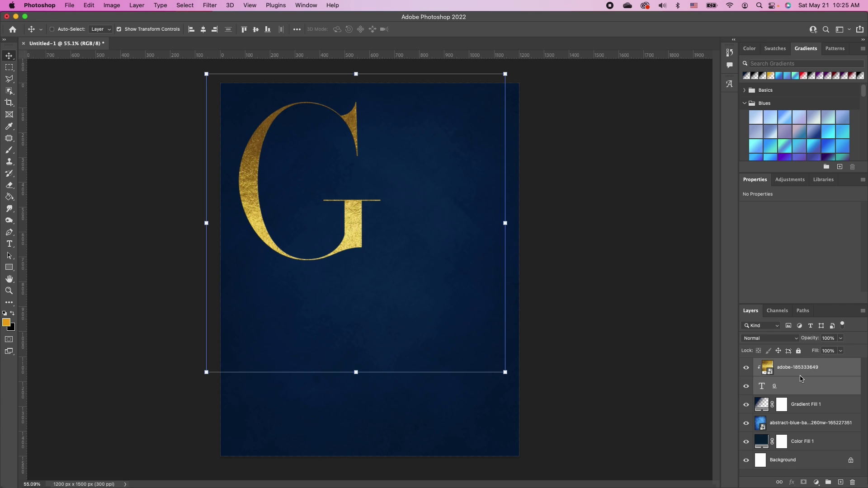
Duplicate the gold G twice and move the copies into the other letter positions.
{"action": "key", "text": "super+j"}
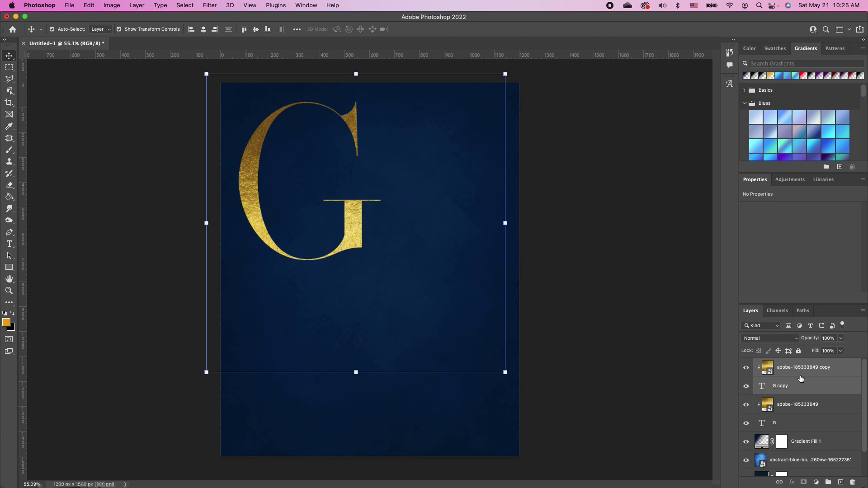
{"action": "left_click_drag", "start_coordinate": [355, 238], "coordinate": [481, 391]}
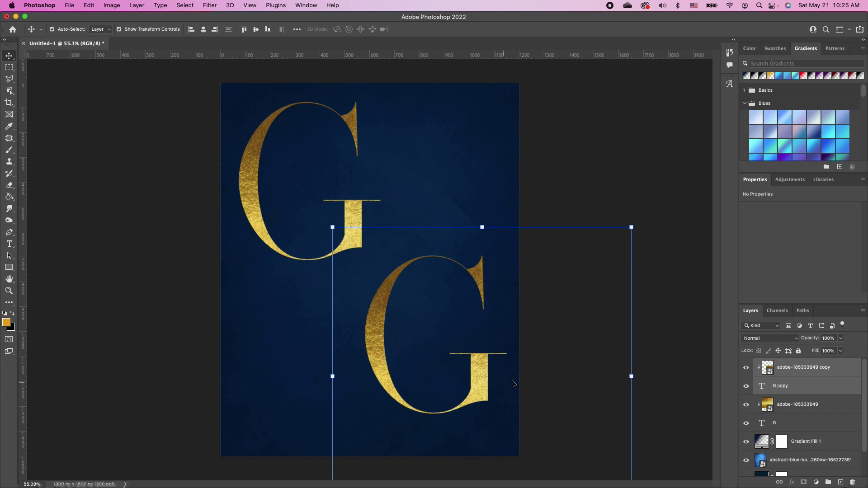
{"action": "key", "text": "super+j"}
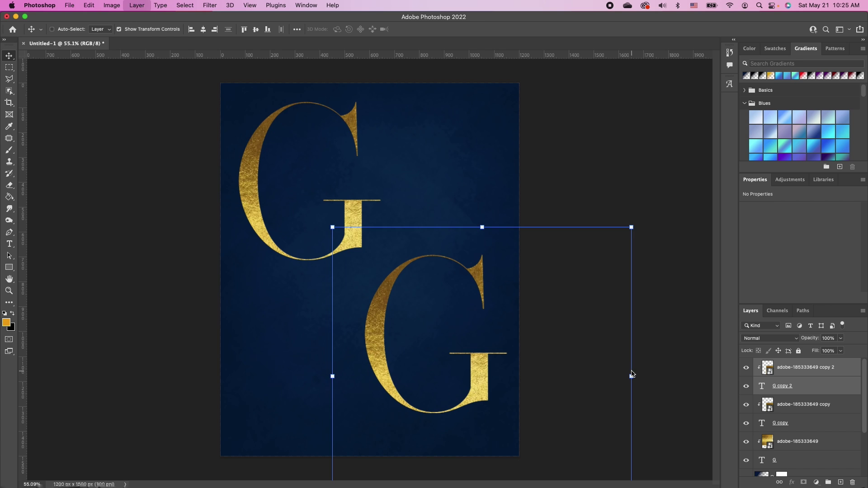
{"action": "left_click_drag", "start_coordinate": [482, 389], "coordinate": [488, 222]}
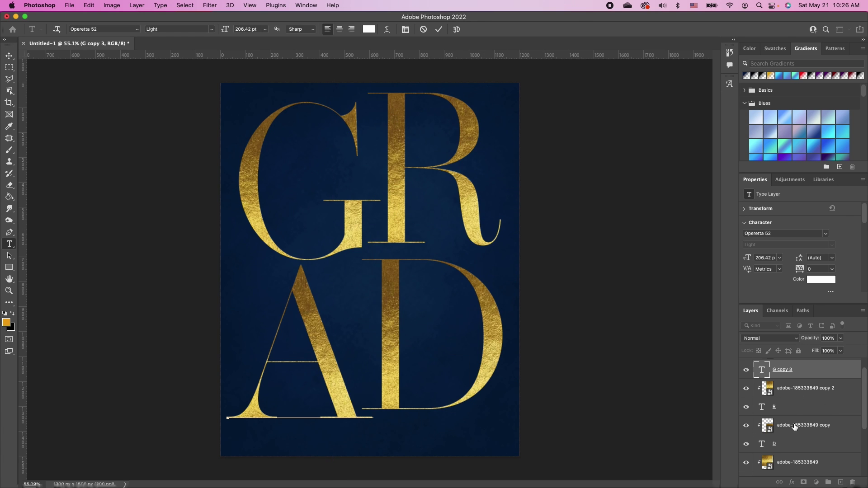
Select the letter D with its gold texture and nudge it down to align the rows.
{"action": "scroll", "coordinate": [796, 425], "scroll_direction": "down", "scroll_amount": 2}
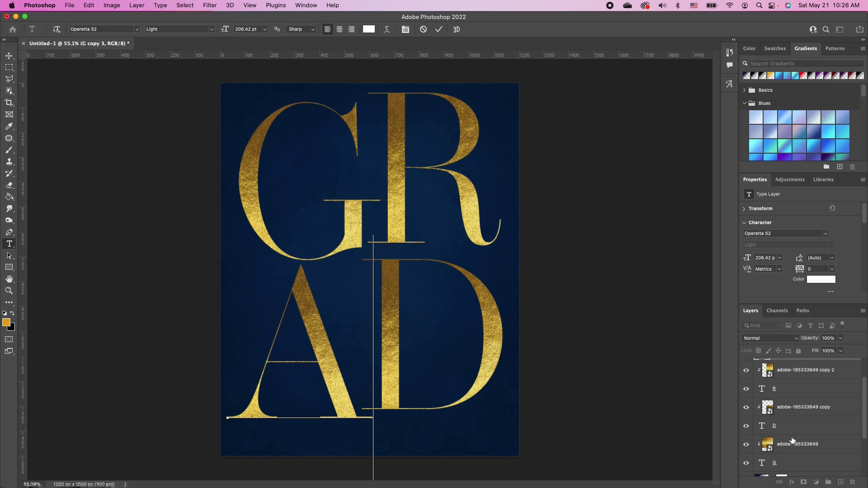
{"action": "left_click", "coordinate": [793, 426]}
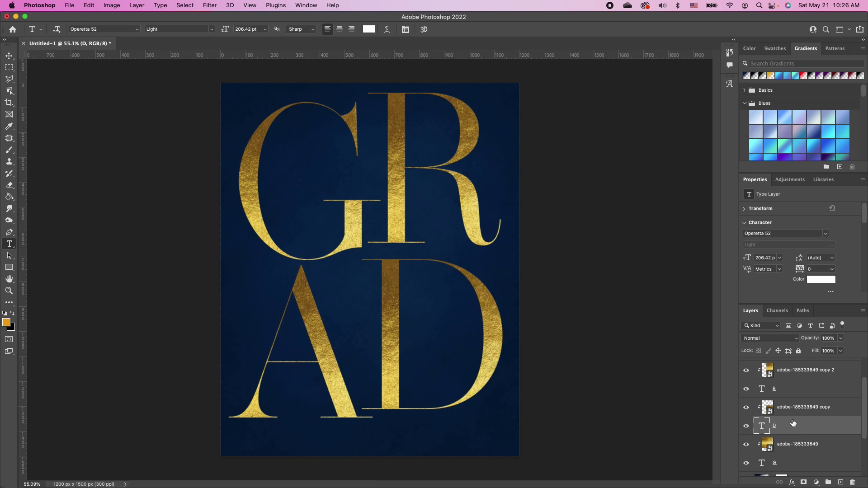
{"action": "left_click", "coordinate": [792, 409], "text": "shift"}
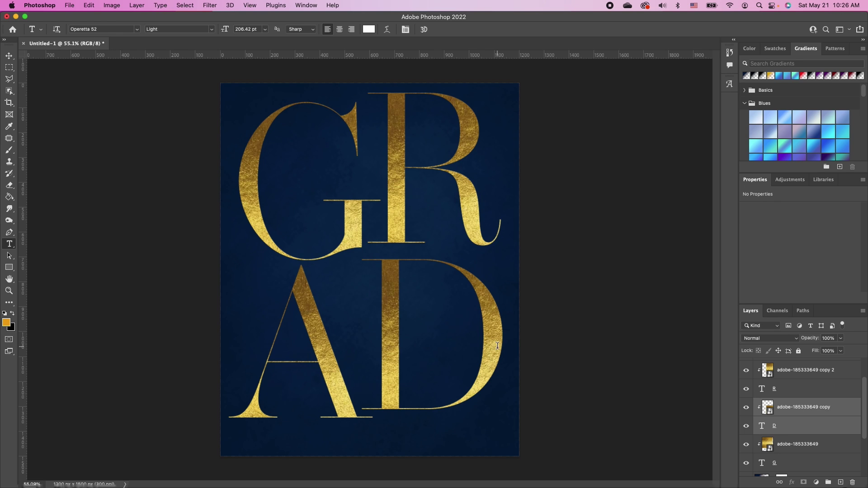
{"action": "left_click", "coordinate": [9, 55]}
{"action": "left_click_drag", "start_coordinate": [494, 359], "coordinate": [491, 380]}
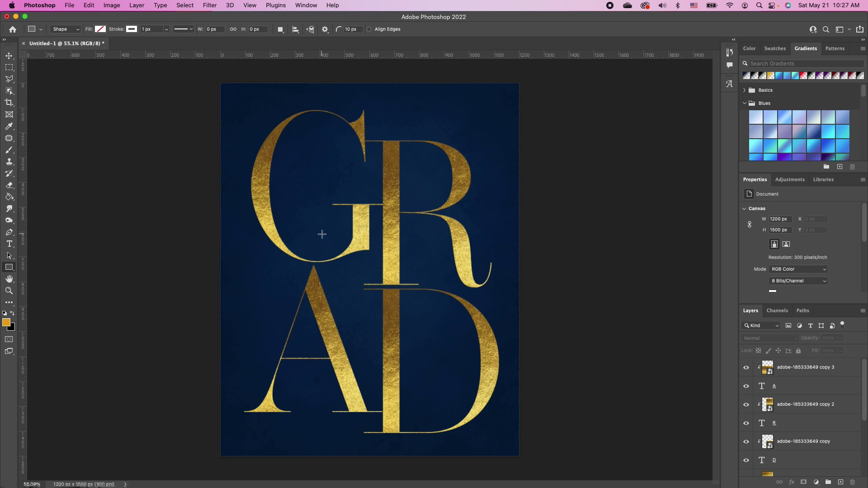
Draw a rectangle over the centre of the letters and fill it light grey.
{"action": "left_click_drag", "start_coordinate": [322, 235], "coordinate": [434, 350]}
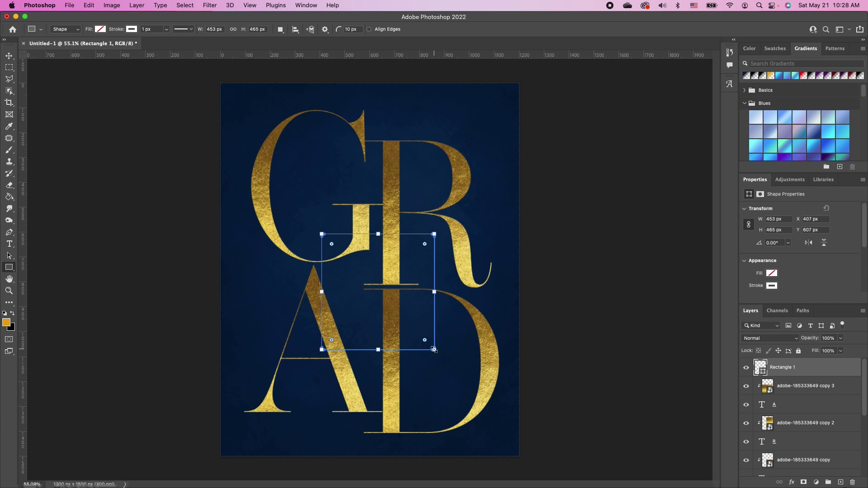
{"action": "left_click", "coordinate": [773, 272]}
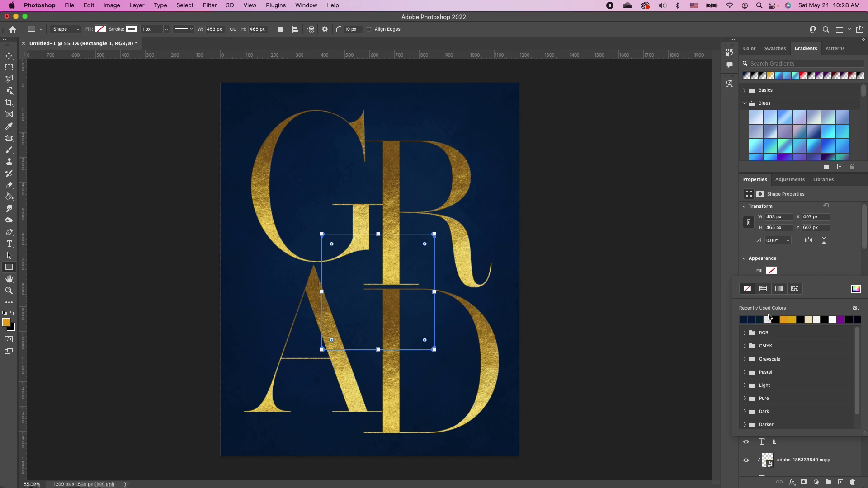
{"action": "left_click", "coordinate": [768, 319]}
{"action": "left_click", "coordinate": [791, 270]}
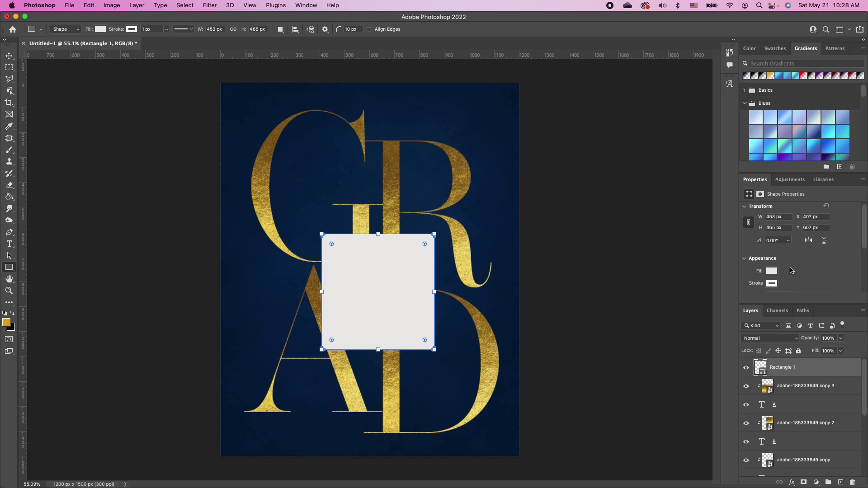
Give the rectangle a cream stroke 4.68 px wide.
{"action": "left_click", "coordinate": [772, 284]}
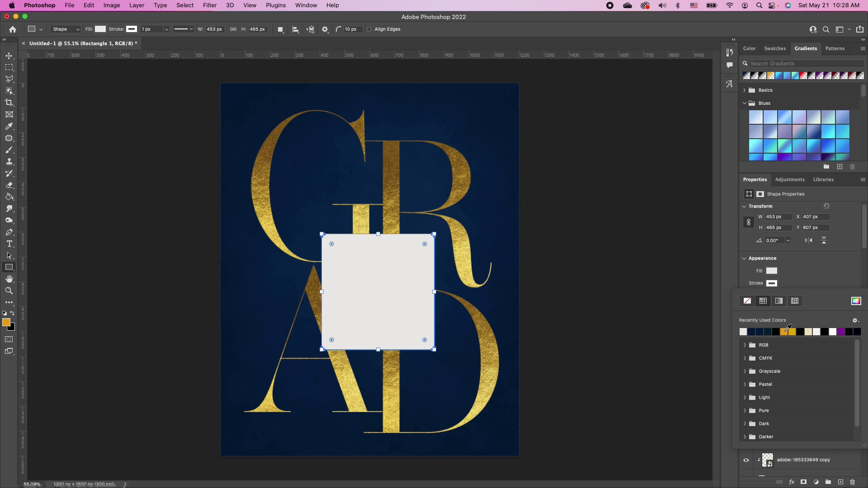
{"action": "left_click", "coordinate": [814, 331]}
{"action": "left_click", "coordinate": [808, 274]}
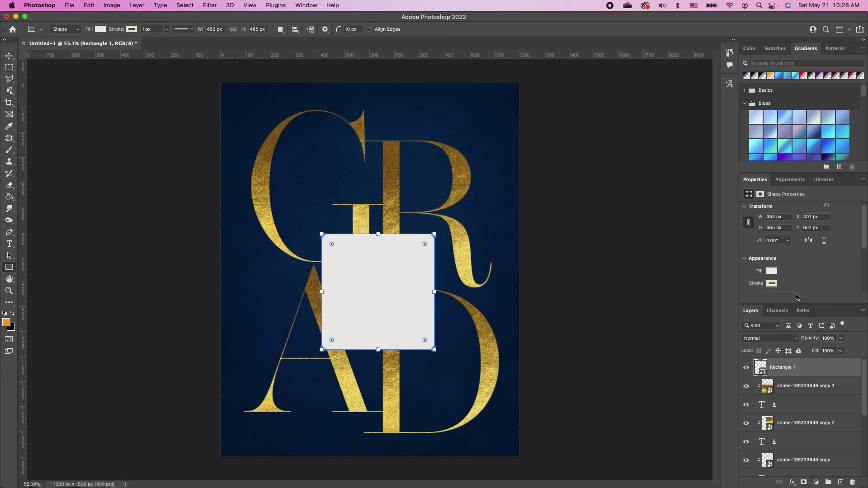
{"action": "left_click", "coordinate": [777, 289]}
{"action": "left_click", "coordinate": [806, 267]}
{"action": "scroll", "coordinate": [808, 280], "scroll_direction": "down", "scroll_amount": 1}
{"action": "left_click", "coordinate": [792, 268]}
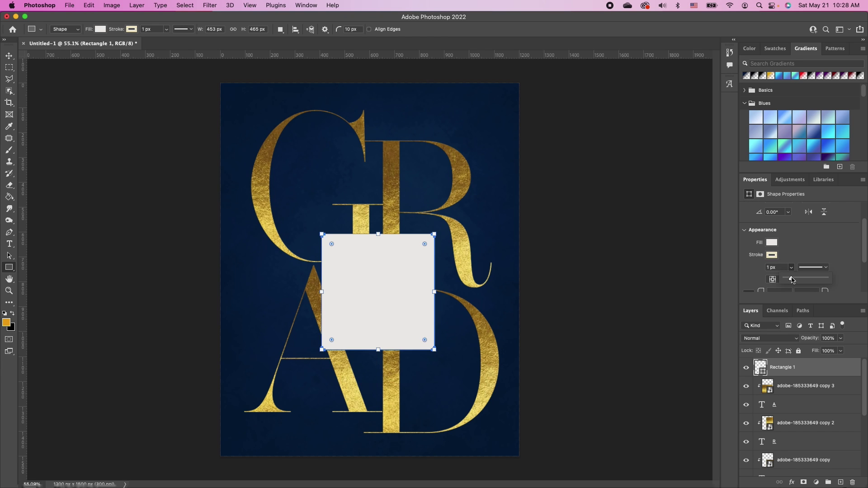
{"action": "left_click_drag", "start_coordinate": [792, 279], "coordinate": [794, 281]}
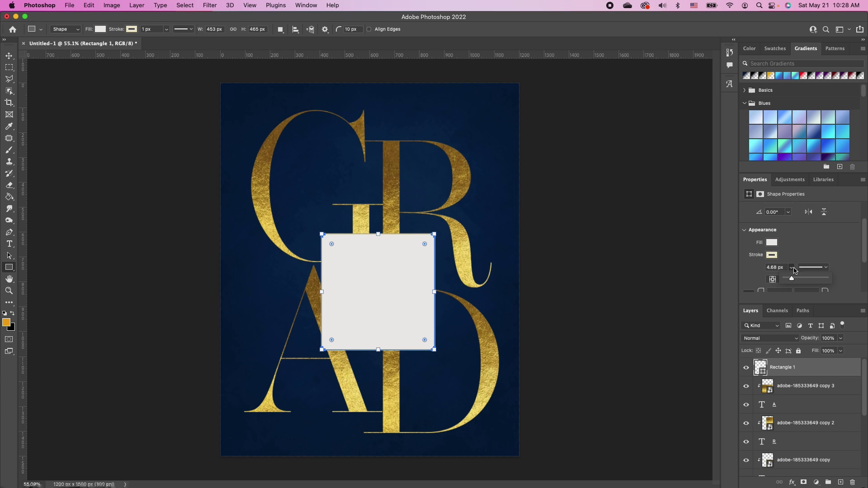
{"action": "left_click", "coordinate": [800, 247]}
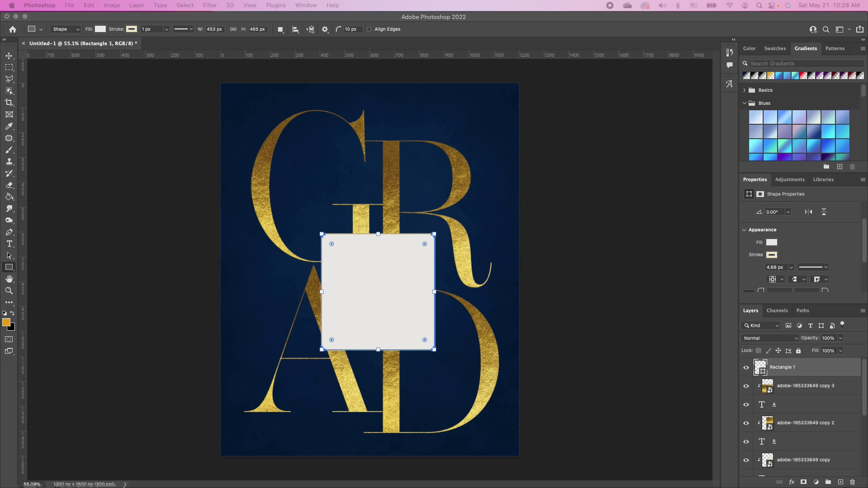
Scale and centre the graduate photo, clip it into Rectangle 1, and slightly round the frame's corners.
{"action": "key", "text": "super+t"}
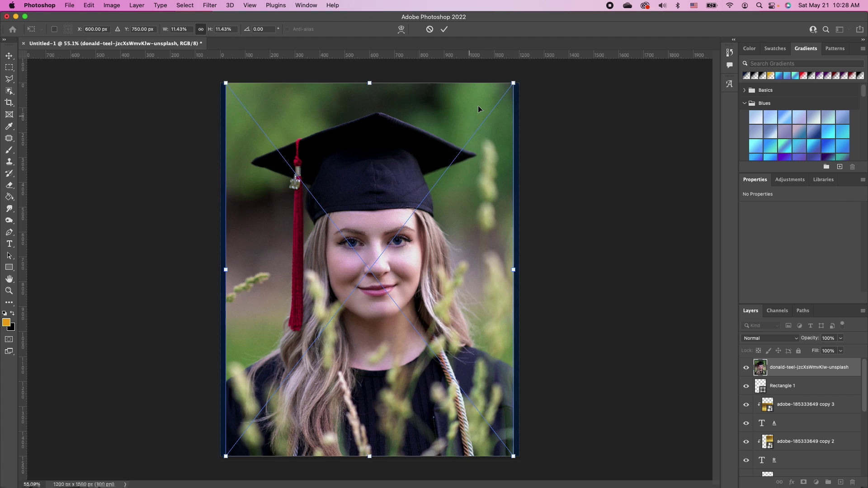
{"action": "left_click_drag", "start_coordinate": [513, 82], "coordinate": [371, 267]}
{"action": "left_click_drag", "start_coordinate": [348, 337], "coordinate": [421, 280]}
{"action": "key", "text": "Return"}
{"action": "key", "text": "super+alt+g"}
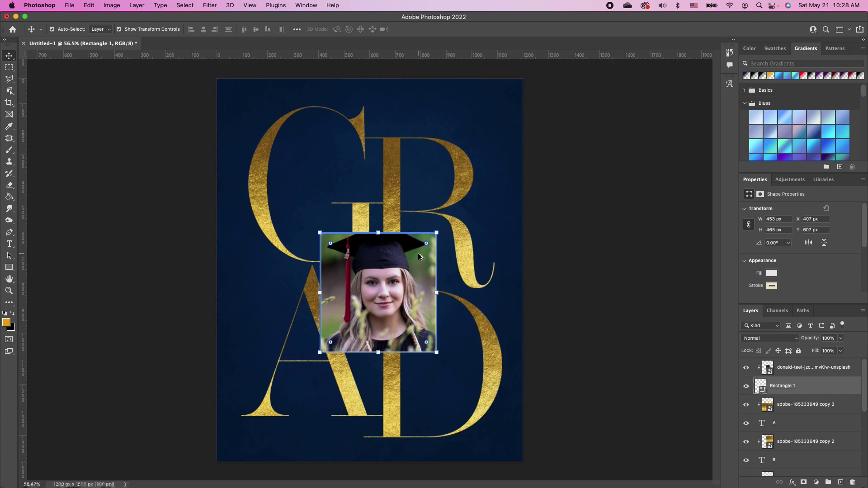
{"action": "scroll", "coordinate": [422, 248], "scroll_direction": "up", "scroll_amount": 5}
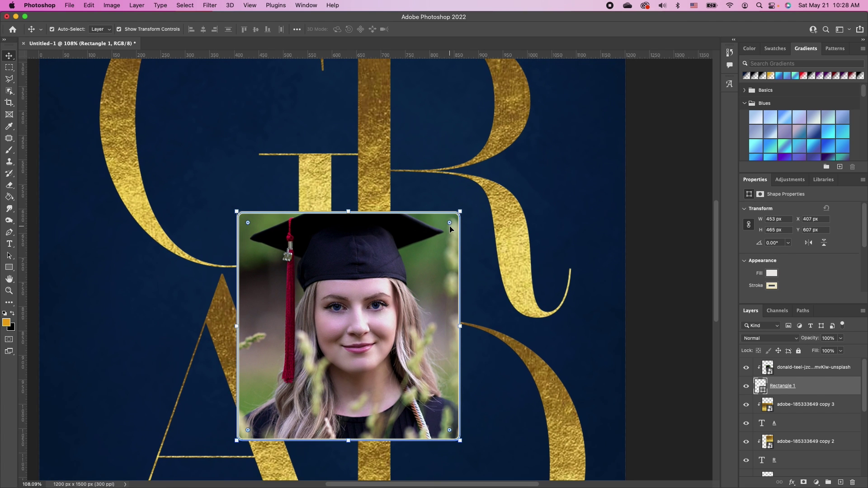
{"action": "left_click_drag", "start_coordinate": [450, 223], "coordinate": [502, 194]}
{"action": "scroll", "coordinate": [354, 333], "scroll_direction": "up", "scroll_amount": 1}
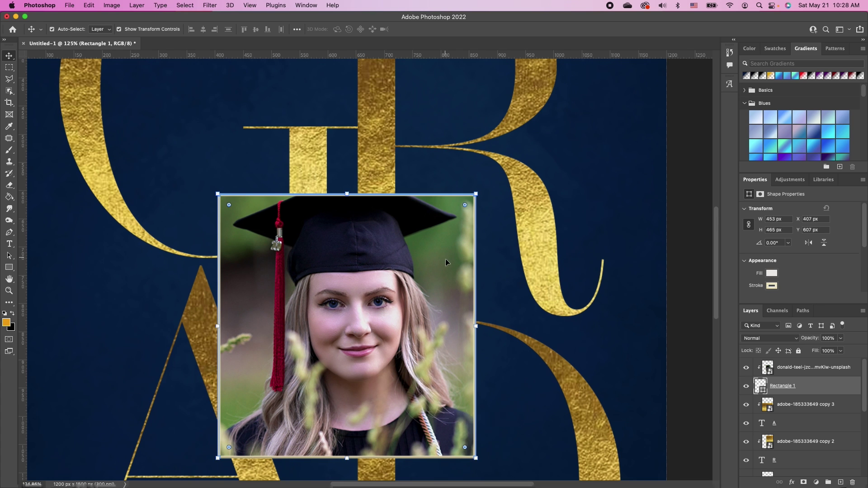
{"action": "scroll", "coordinate": [812, 264], "scroll_direction": "down", "scroll_amount": 3}
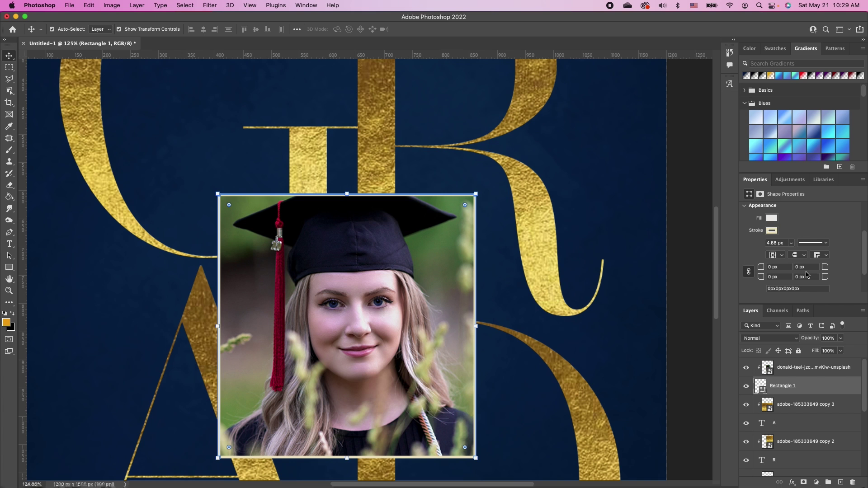
Raise the graduate photo's contrast with a Brightness/Contrast adjustment.
{"action": "left_click", "coordinate": [458, 325]}
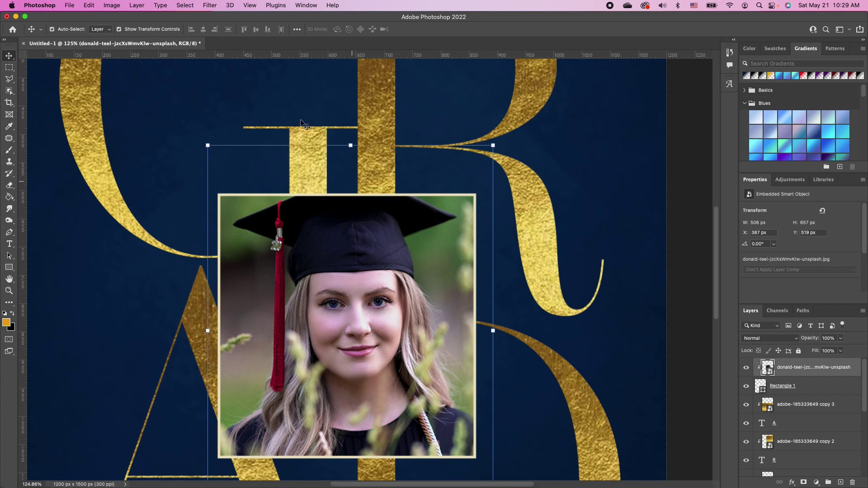
{"action": "left_click", "coordinate": [112, 5]}
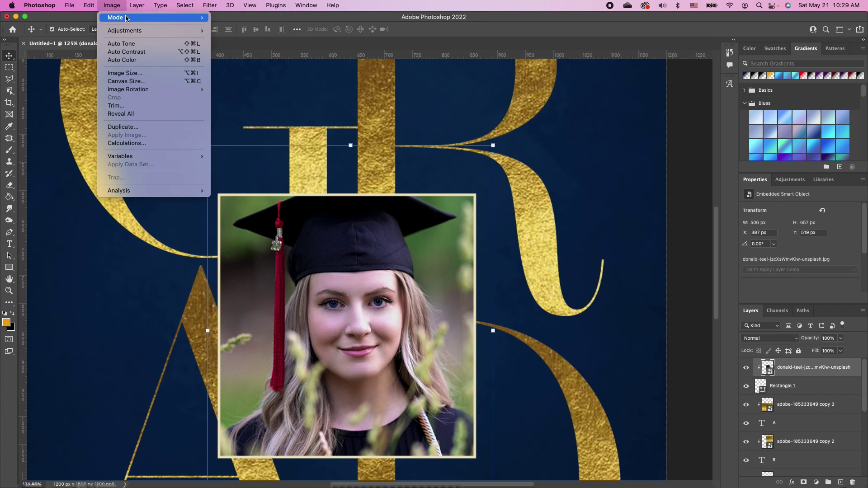
{"action": "mouse_move", "coordinate": [130, 35]}
{"action": "left_click", "coordinate": [248, 30]}
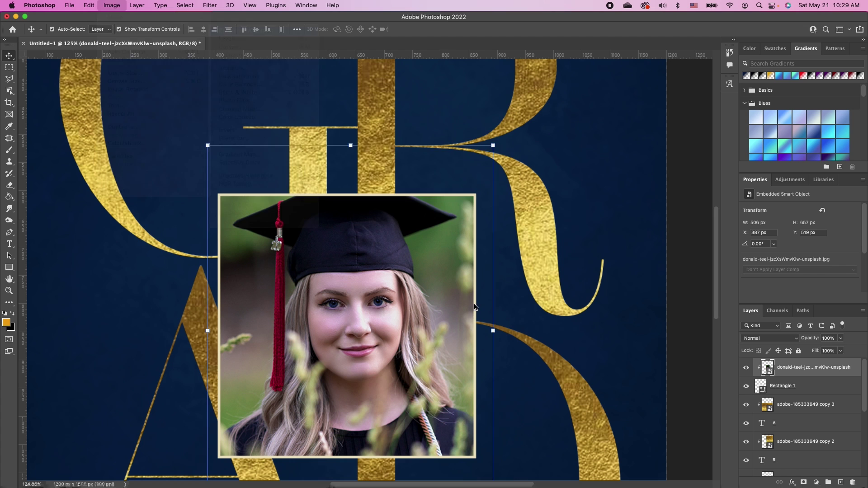
{"action": "left_click_drag", "start_coordinate": [412, 186], "coordinate": [450, 186]}
{"action": "left_click", "coordinate": [492, 160]}
Fit the whole poster in view, deselect all layers, and reset colours to default black and white.
{"action": "key", "text": "v"}
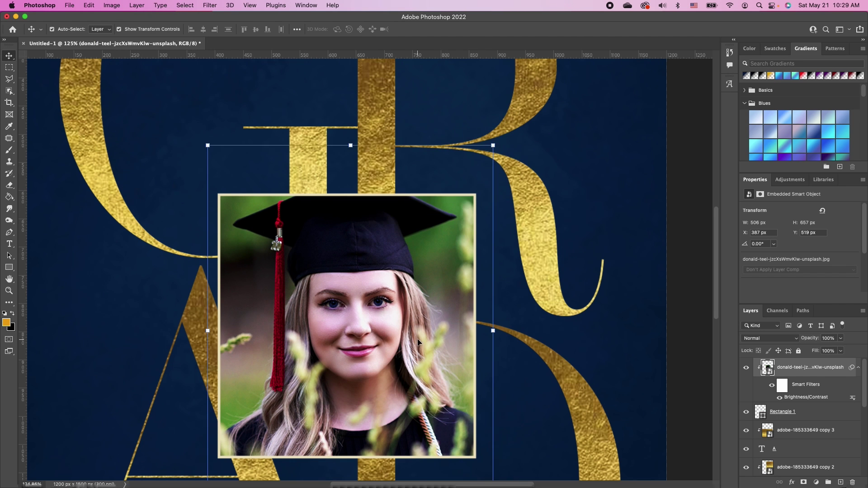
{"action": "key", "text": "super+0"}
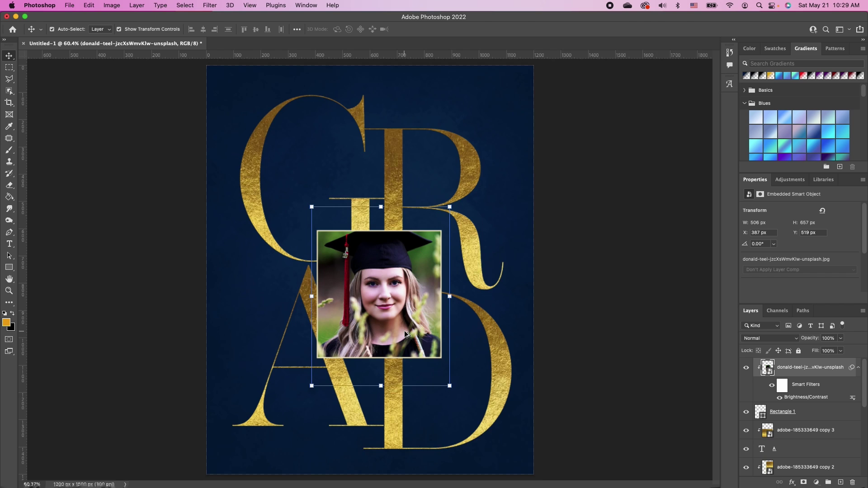
{"action": "scroll", "coordinate": [404, 330], "scroll_direction": "up", "scroll_amount": 2}
{"action": "left_click", "coordinate": [495, 314]}
{"action": "left_click", "coordinate": [639, 142]}
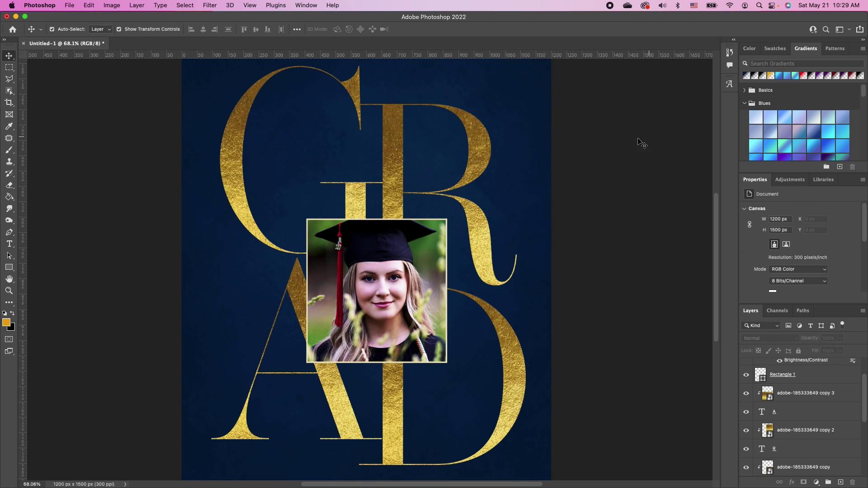
{"action": "left_click", "coordinate": [4, 313]}
Set white as the text colour and Century Gothic Pro as the font.
{"action": "left_click", "coordinate": [12, 314]}
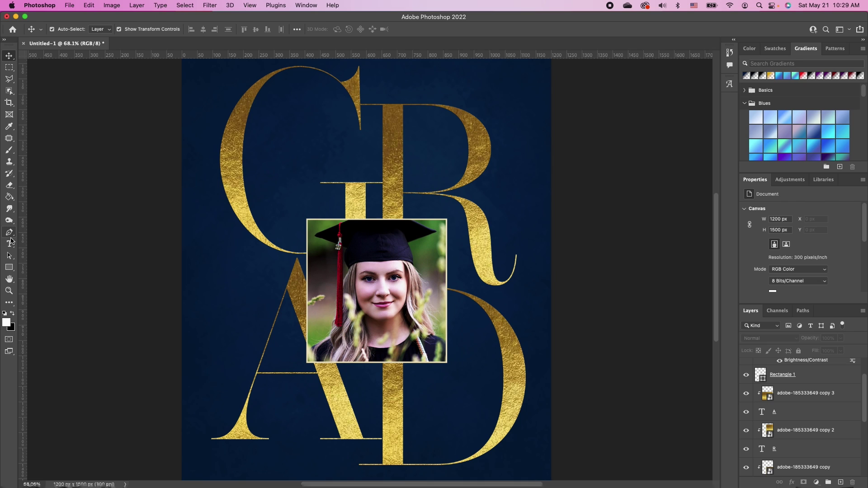
{"action": "left_click", "coordinate": [9, 244]}
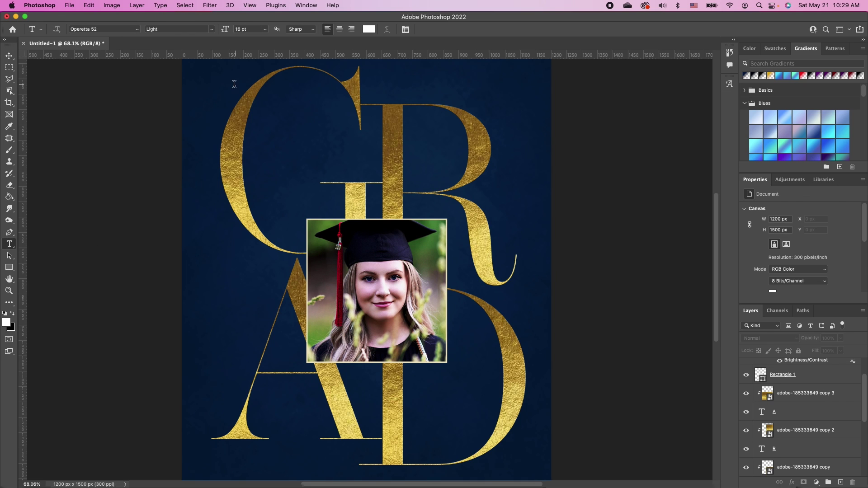
{"action": "left_click", "coordinate": [139, 31]}
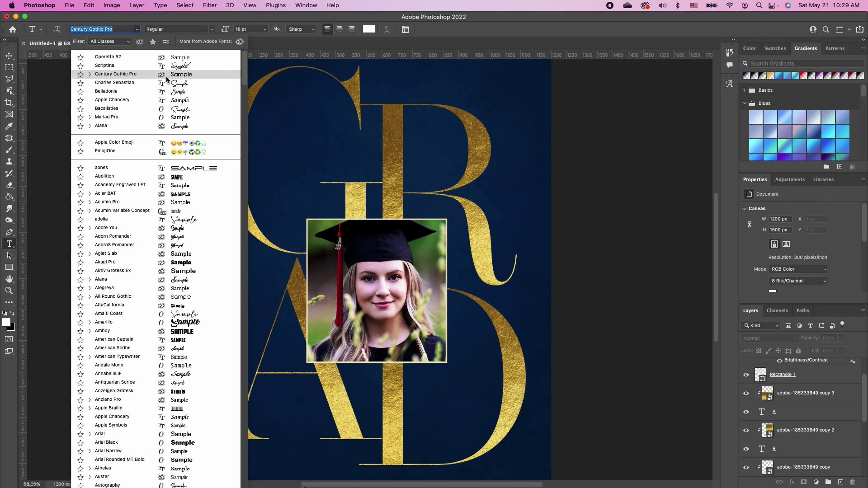
{"action": "left_click", "coordinate": [183, 75]}
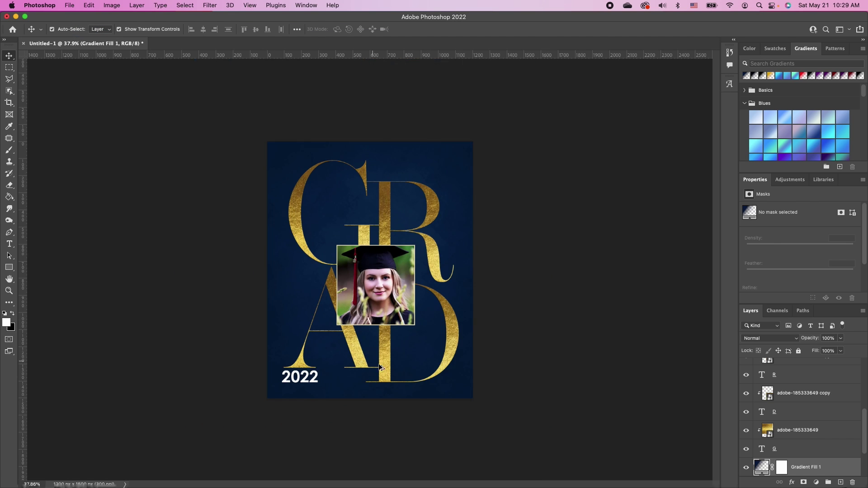
Rotate CLASS OF 90° to run vertically and make the gold A and G letters visible again.
{"action": "key", "text": "super+equal"}
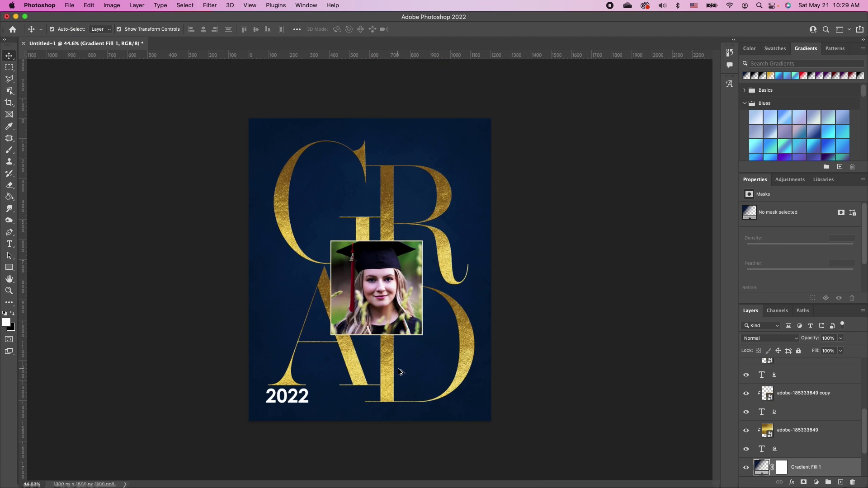
{"action": "scroll", "coordinate": [400, 372], "scroll_direction": "up", "scroll_amount": 1}
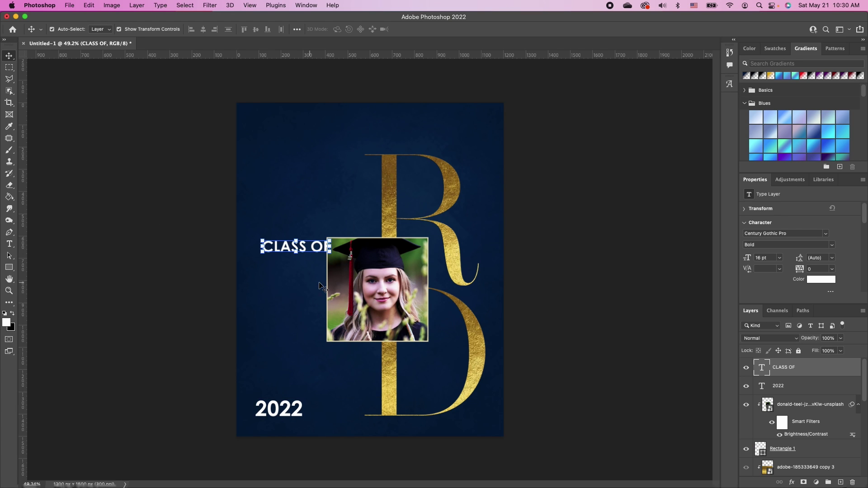
{"action": "left_click_drag", "start_coordinate": [333, 262], "coordinate": [256, 350]}
{"action": "key", "text": "Return"}
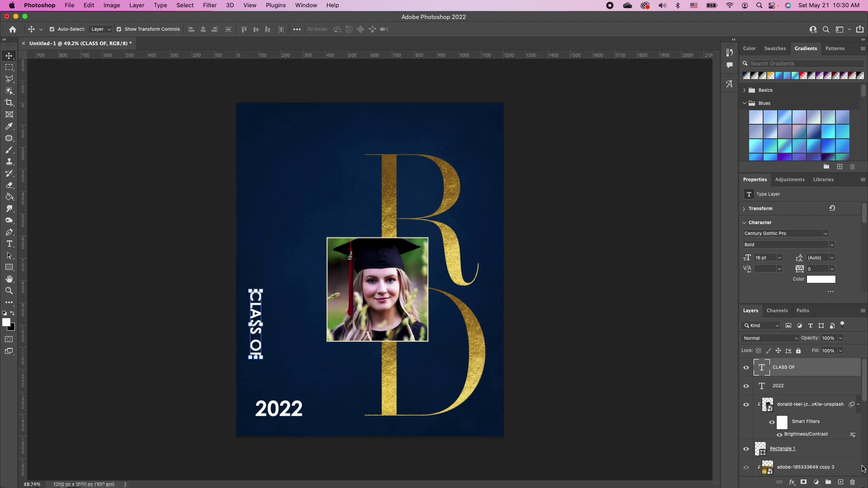
{"action": "scroll", "coordinate": [757, 432], "scroll_direction": "down", "scroll_amount": 5}
{"action": "left_click", "coordinate": [750, 382]}
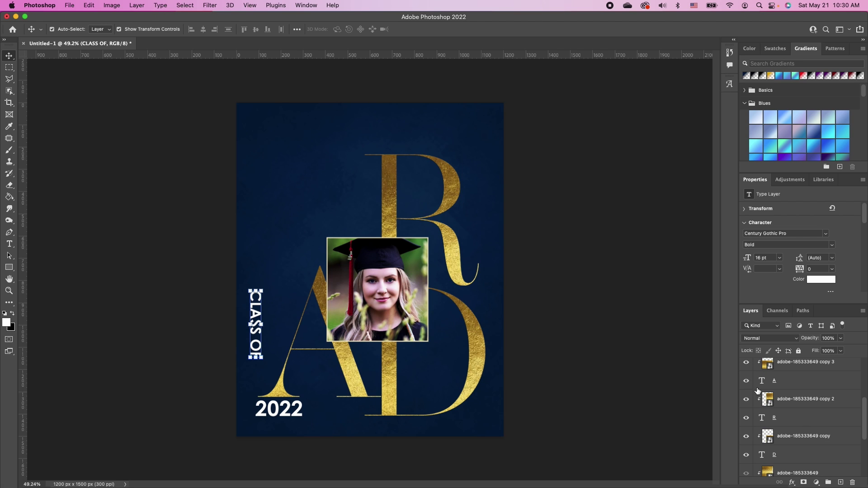
{"action": "scroll", "coordinate": [769, 407], "scroll_direction": "down", "scroll_amount": 2}
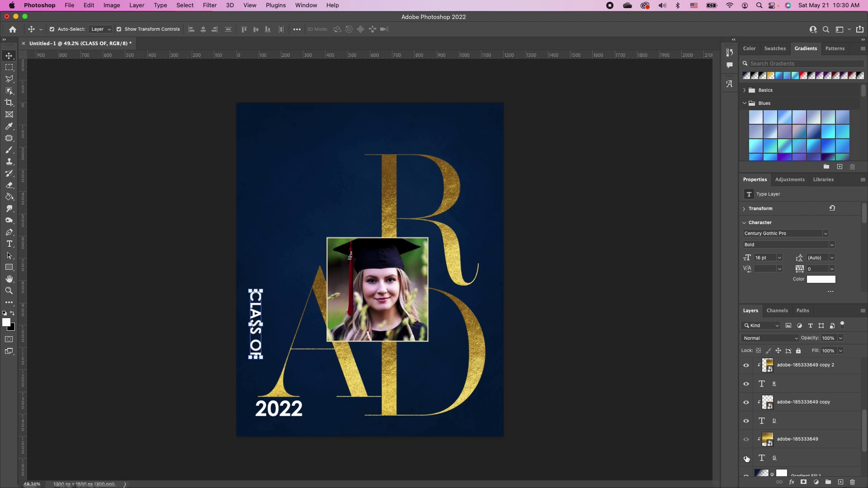
{"action": "left_click", "coordinate": [746, 458]}
{"action": "left_click_drag", "start_coordinate": [257, 337], "coordinate": [264, 363]}
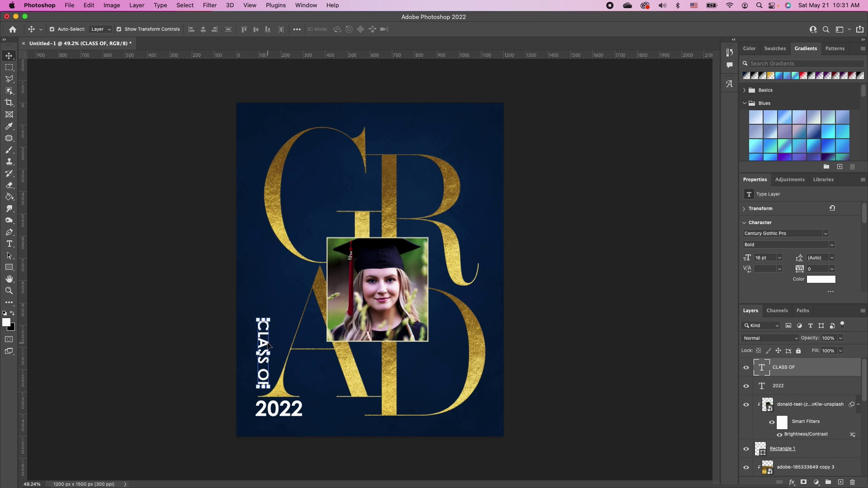
Make CLASS OF Regular weight, scale it down, track it to 940, and place it above 2022.
{"action": "double_click", "coordinate": [266, 346]}
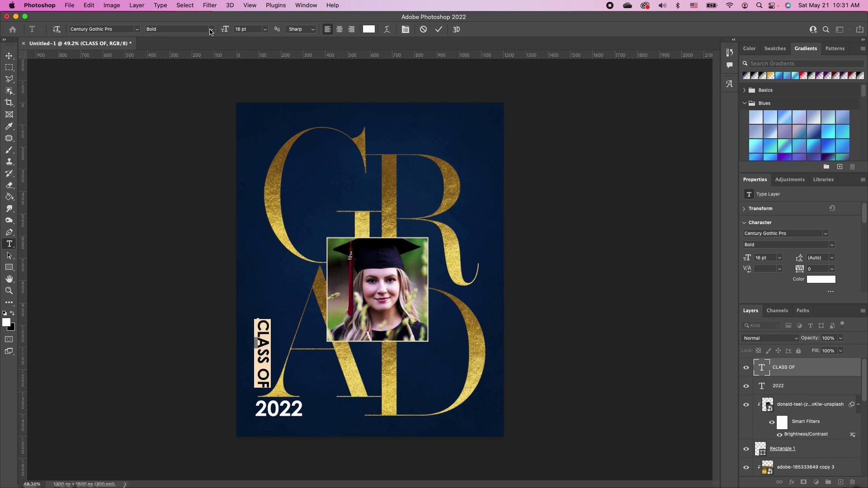
{"action": "left_click", "coordinate": [211, 30]}
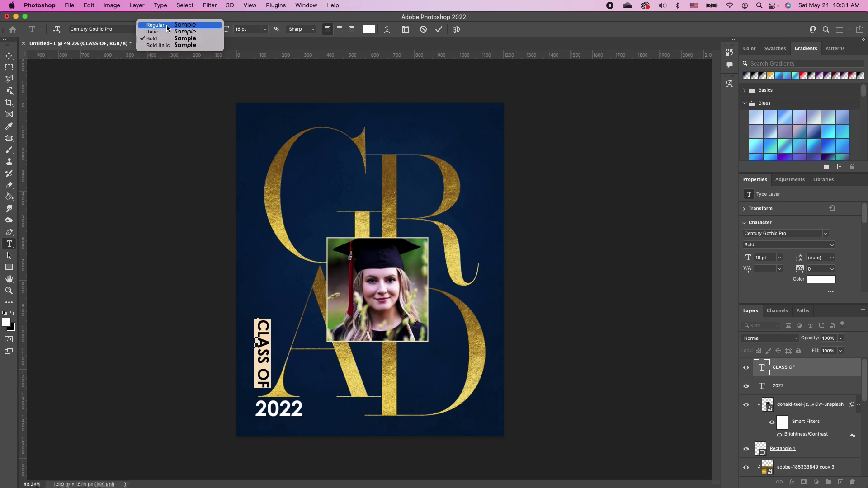
{"action": "left_click", "coordinate": [166, 26]}
{"action": "key", "text": "Escape"}
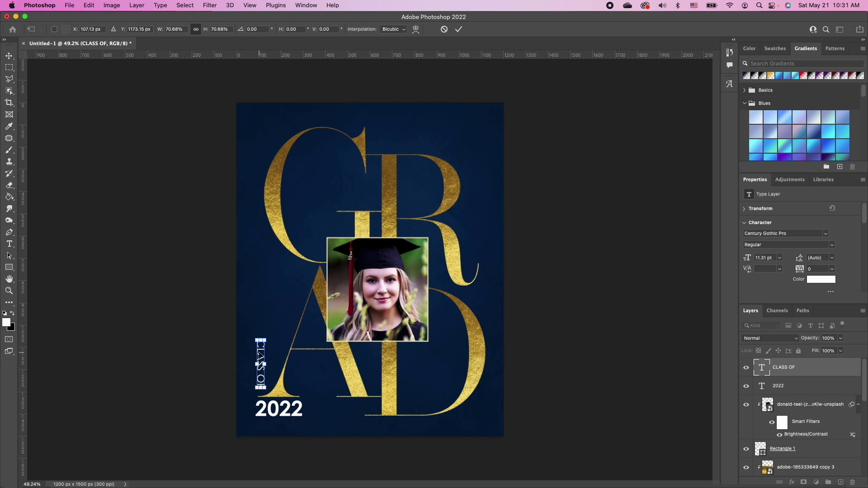
{"action": "key", "text": "v"}
{"action": "left_click_drag", "start_coordinate": [799, 274], "coordinate": [819, 277]}
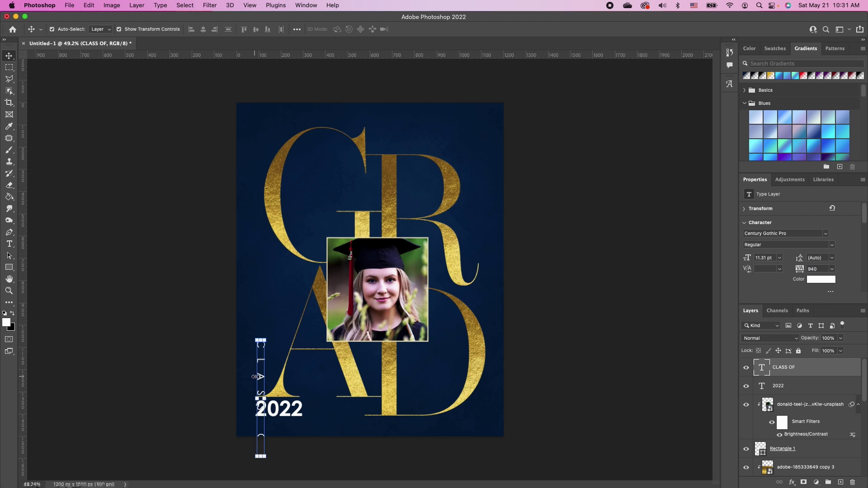
{"action": "left_click_drag", "start_coordinate": [261, 378], "coordinate": [261, 310]}
{"action": "left_click", "coordinate": [588, 339]}
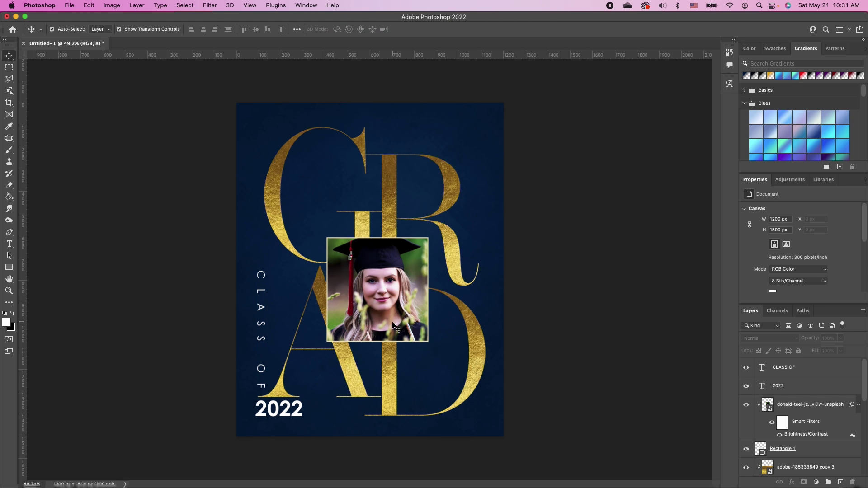
{"action": "scroll", "coordinate": [392, 321], "scroll_direction": "up", "scroll_amount": 5}
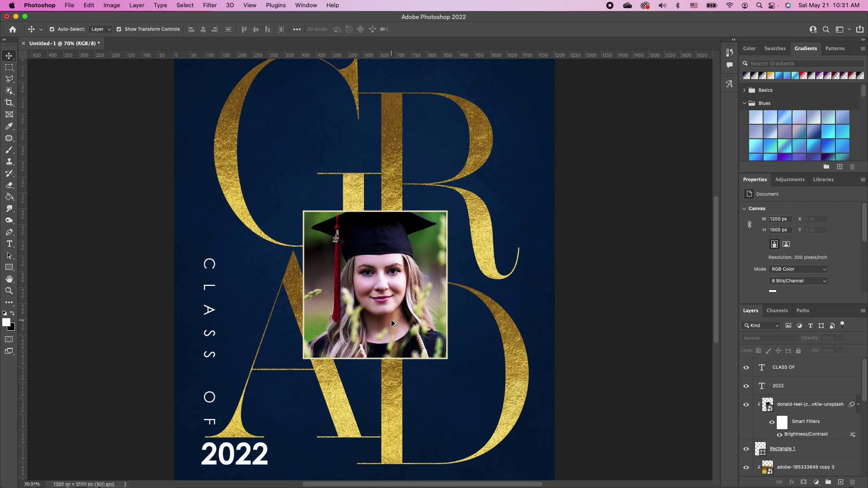
{"action": "scroll", "coordinate": [392, 320], "scroll_direction": "down", "scroll_amount": 1}
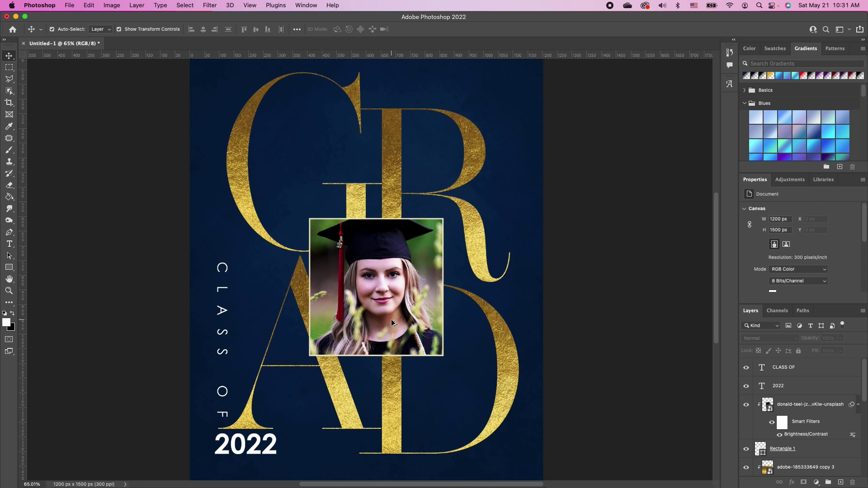
Set the graduate's name in Scriptina, enlarge it at the top right, and reveal the address text.
{"action": "left_click", "coordinate": [9, 244]}
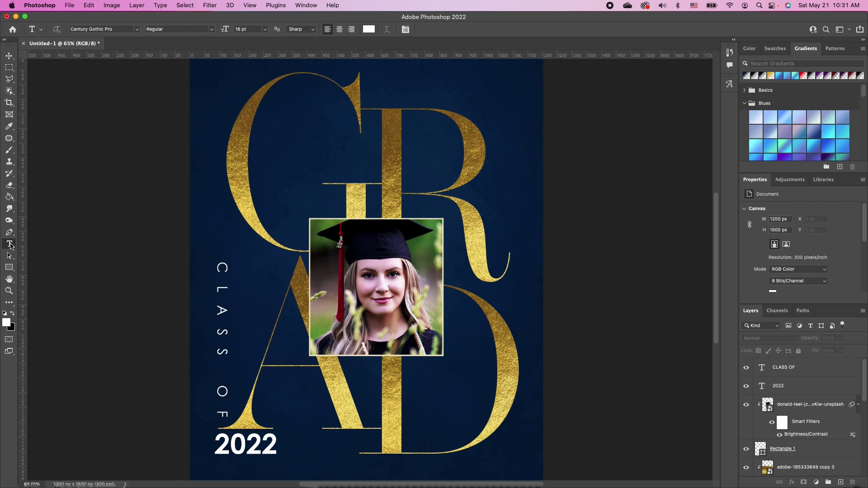
{"action": "left_click", "coordinate": [137, 29]}
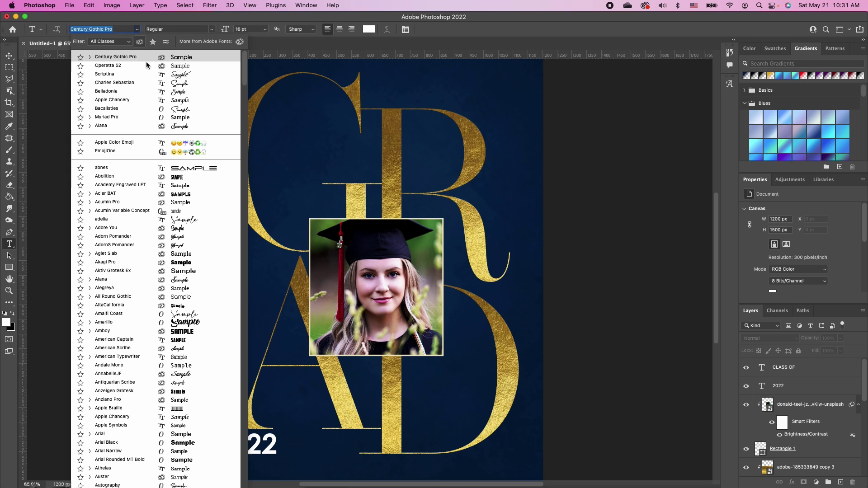
{"action": "left_click", "coordinate": [181, 74]}
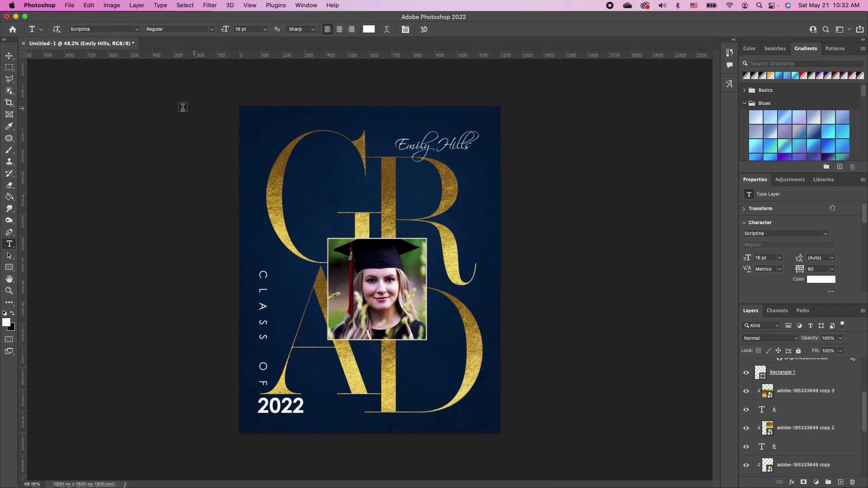
{"action": "left_click", "coordinate": [9, 56]}
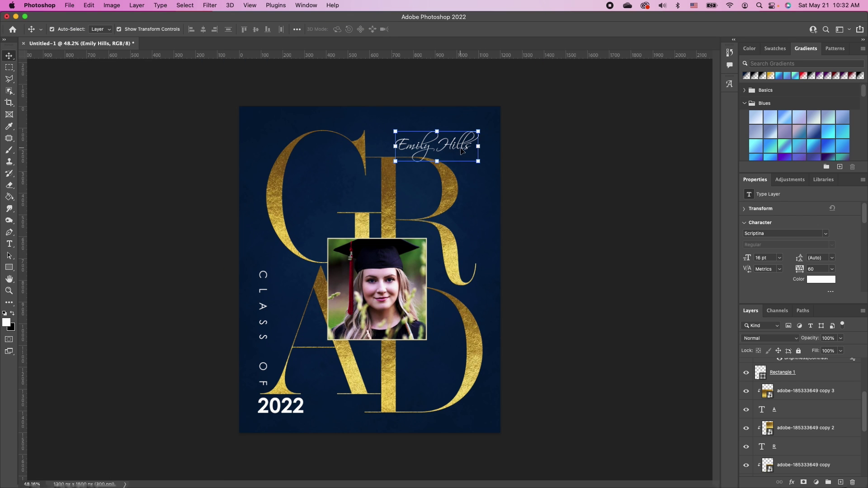
{"action": "left_click_drag", "start_coordinate": [461, 150], "coordinate": [480, 114]}
{"action": "left_click", "coordinate": [528, 239]}
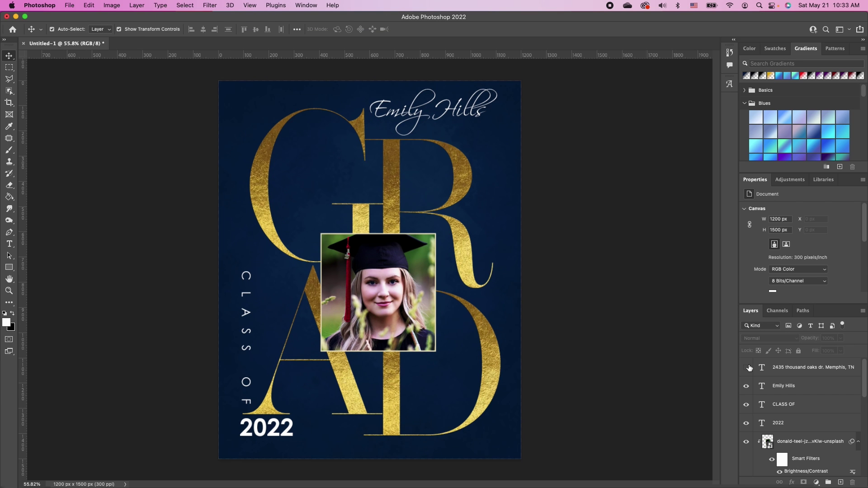
{"action": "left_click", "coordinate": [749, 368]}
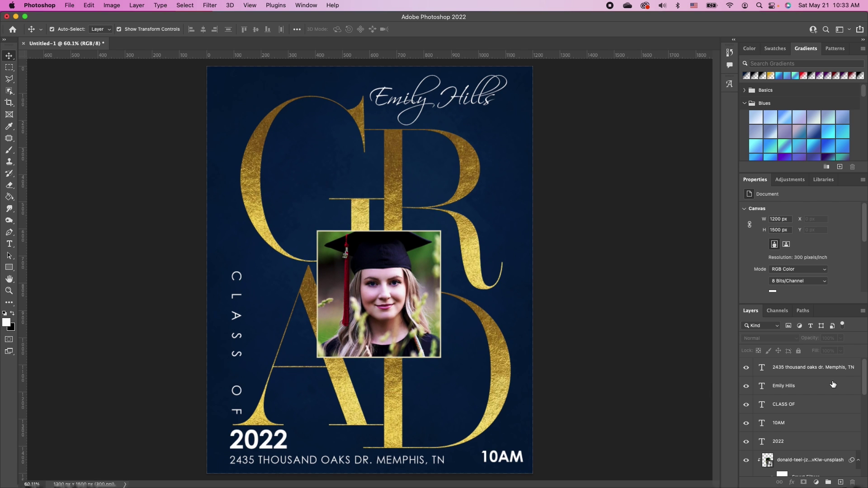
Add a Color Lookup adjustment layer above the address layer using the Fuji ETERNA 250D Fuji 3510 LUT.
{"action": "left_click", "coordinate": [831, 368]}
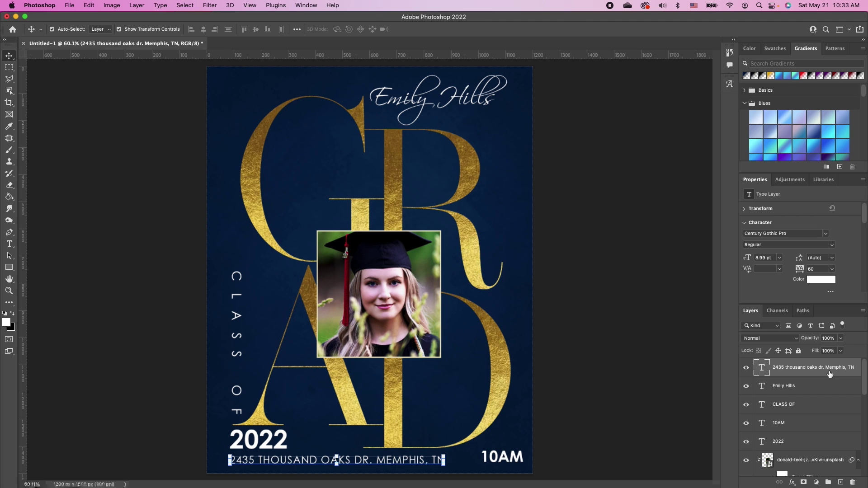
{"action": "left_click", "coordinate": [819, 485]}
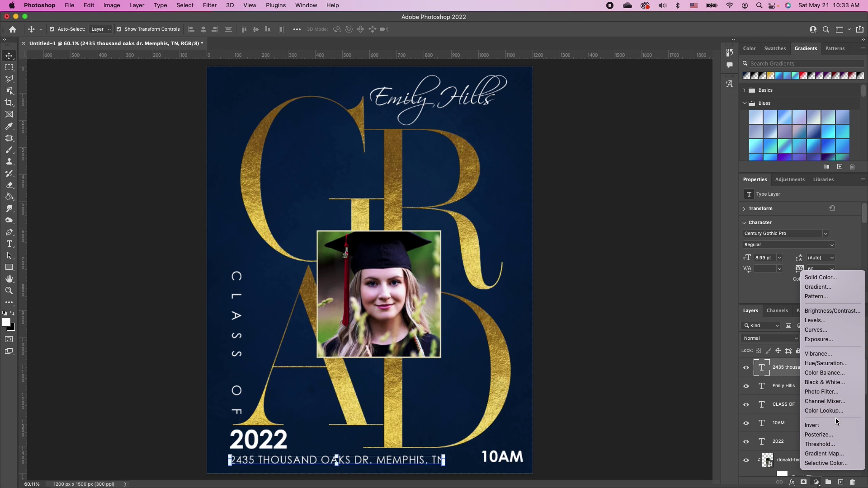
{"action": "left_click", "coordinate": [823, 411]}
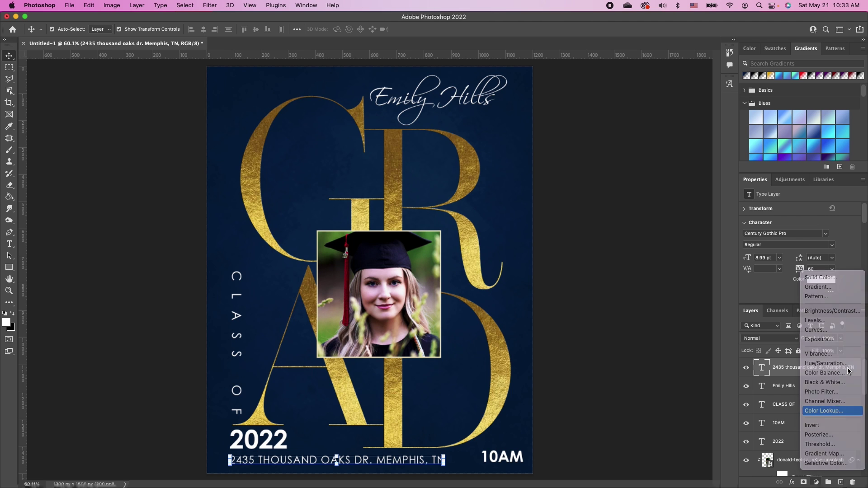
{"action": "left_click", "coordinate": [809, 213]}
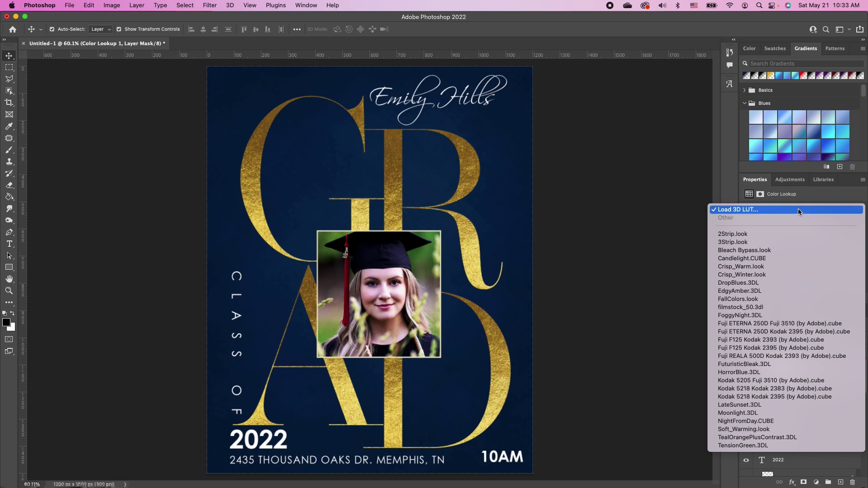
{"action": "left_click", "coordinate": [754, 324]}
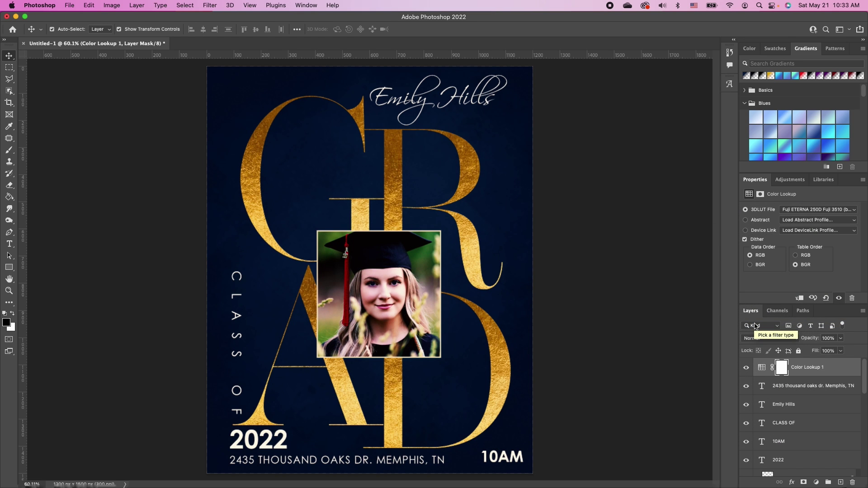